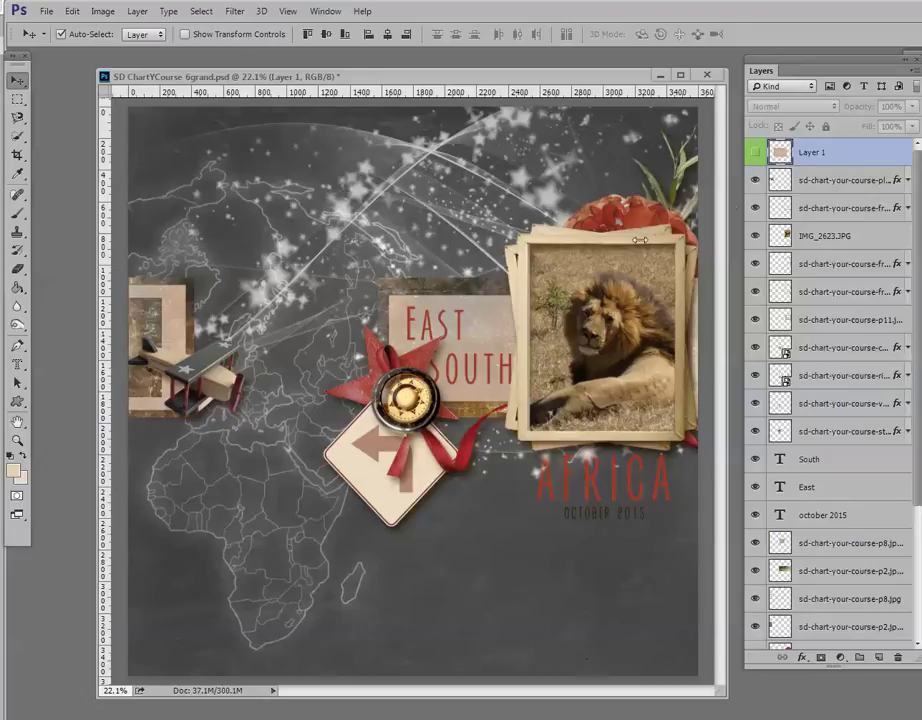
Make the ledger paper Layer 1 visible again and deselect the Africa selection.
click(755, 152)
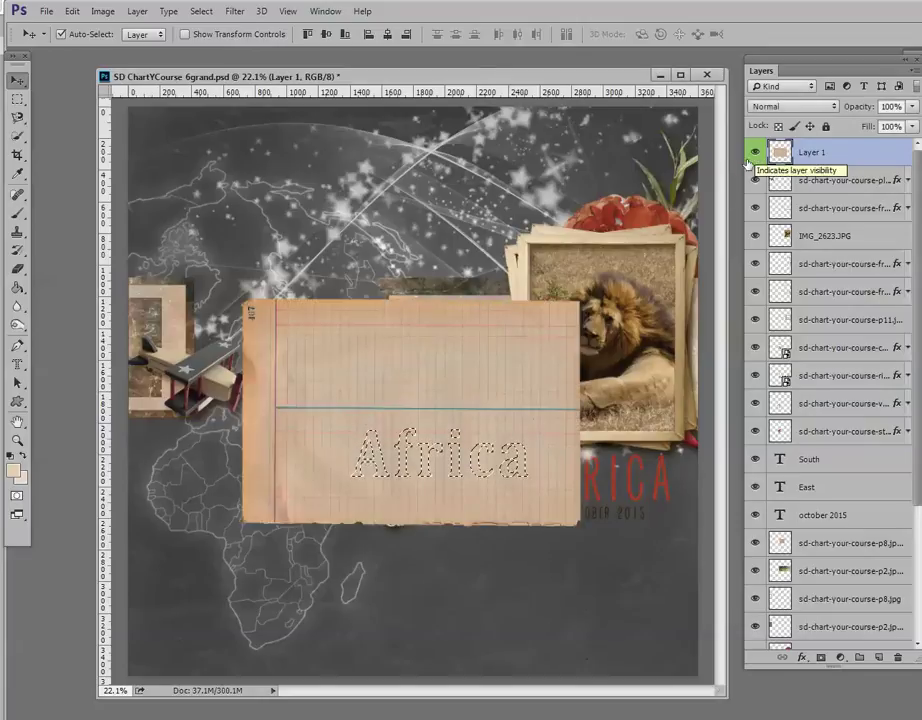
key(ctrl+d)
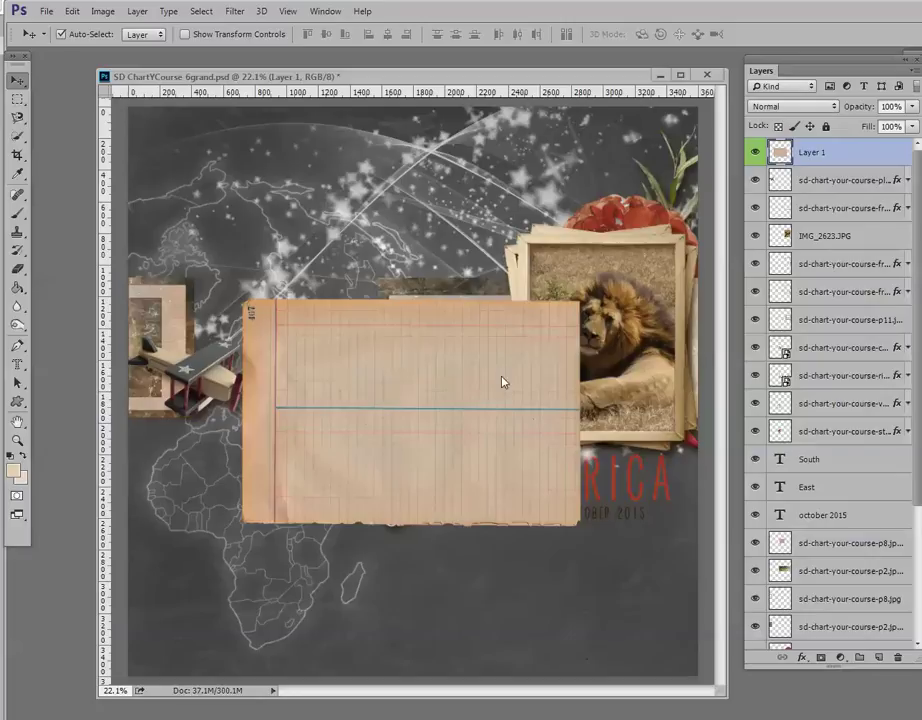
Switch the text tool from Horizontal Type to the Horizontal Type Mask Tool.
click(20, 366)
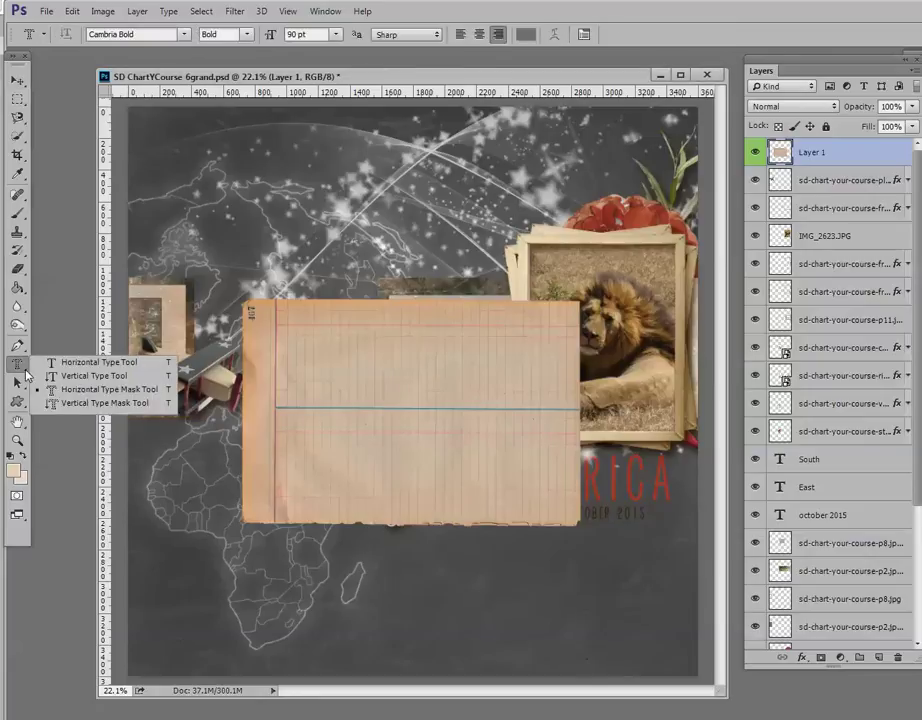
click(100, 364)
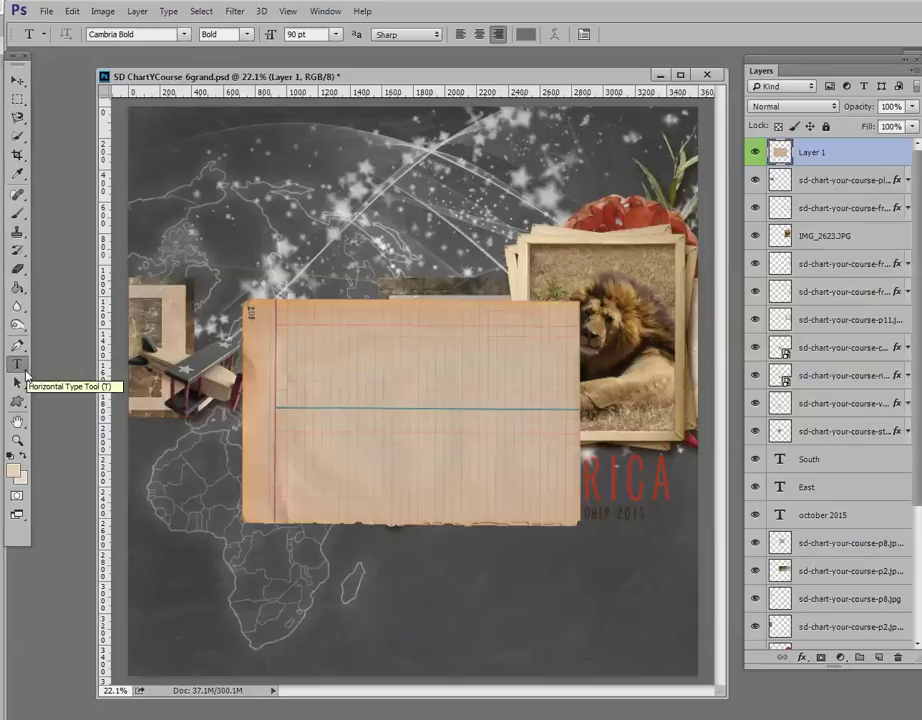
right_click(25, 373)
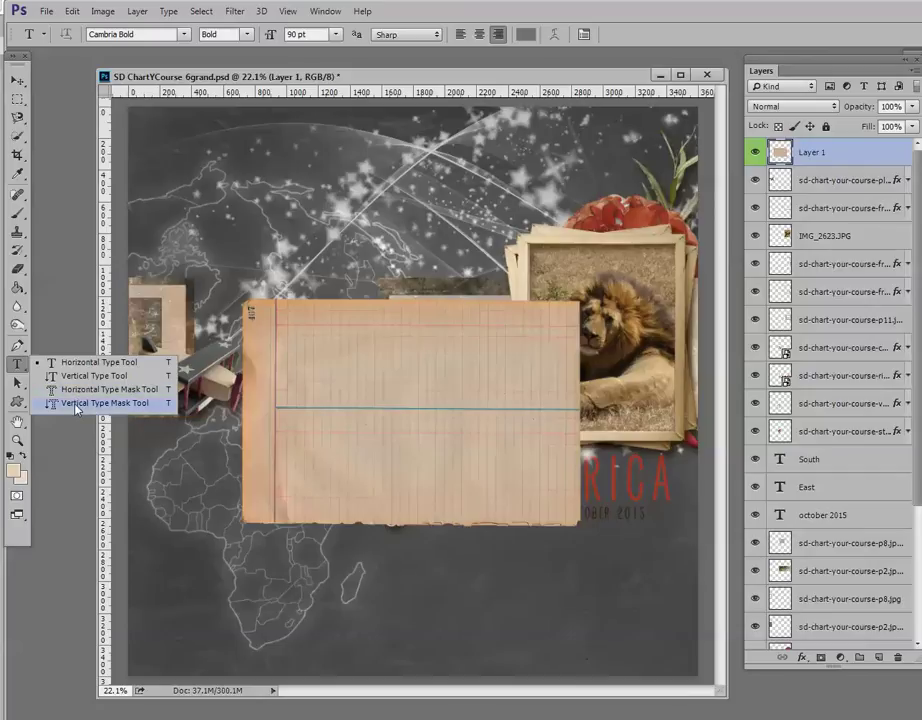
key(Escape)
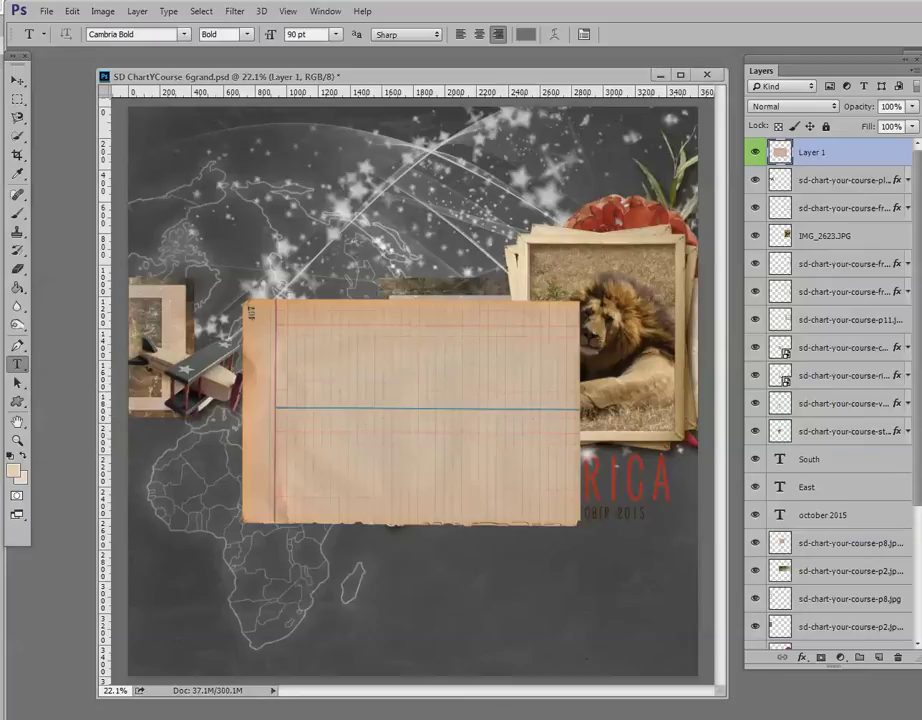
right_click(18, 366)
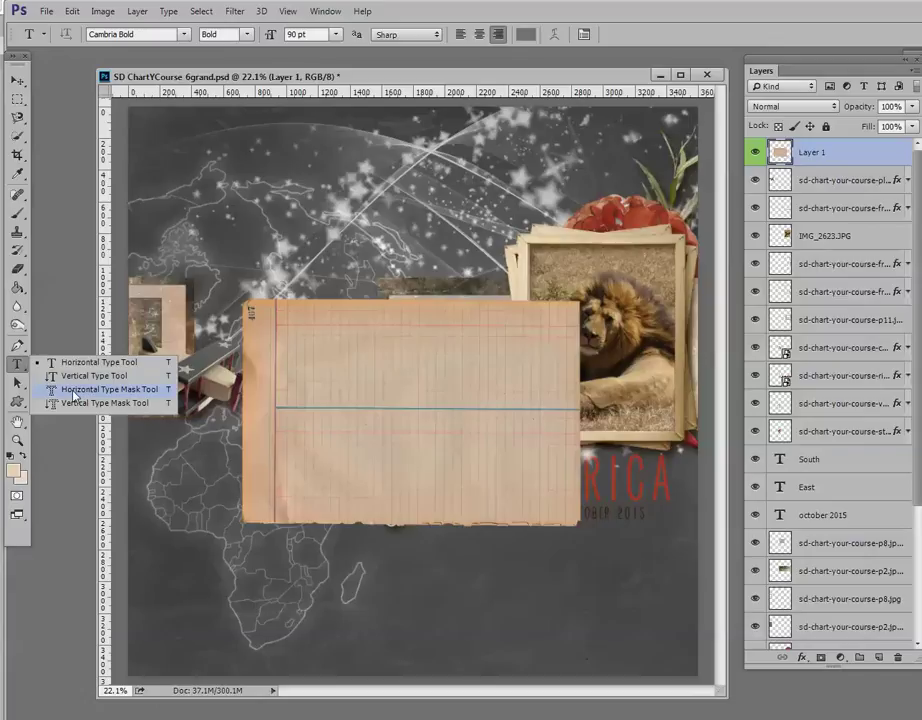
click(73, 390)
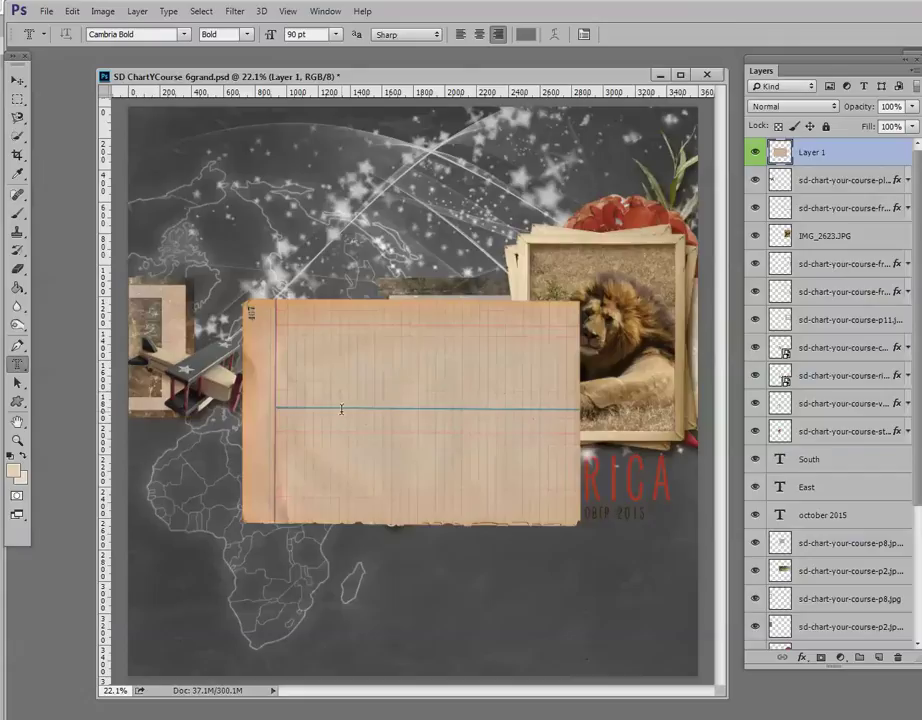
Type 'Africa' as a 90 pt Cambria Bold mask on the paper, position it lower-right, and commit.
click(381, 446)
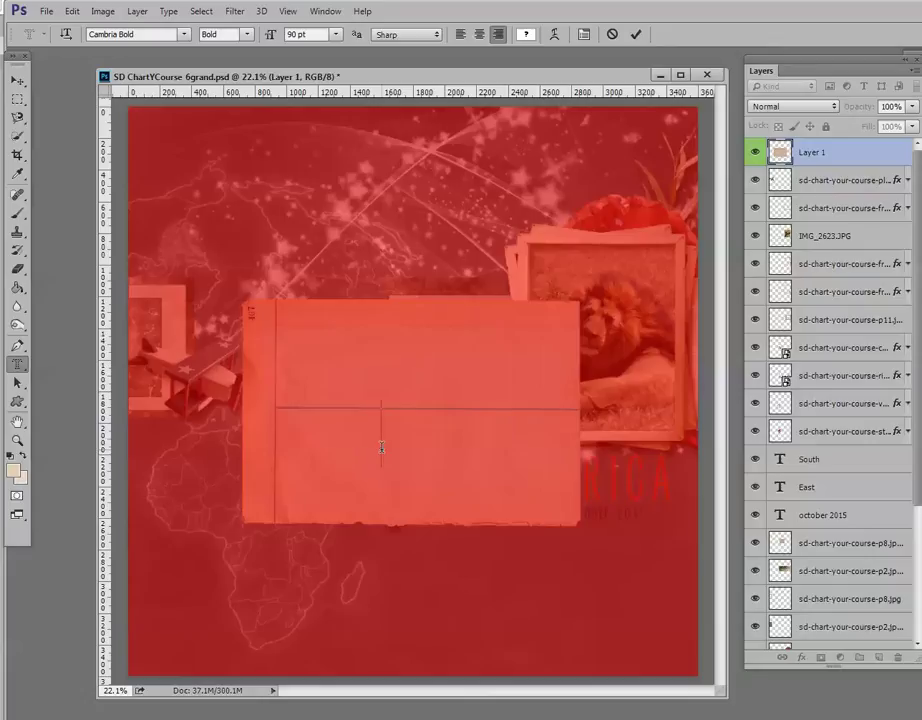
text(Afric)
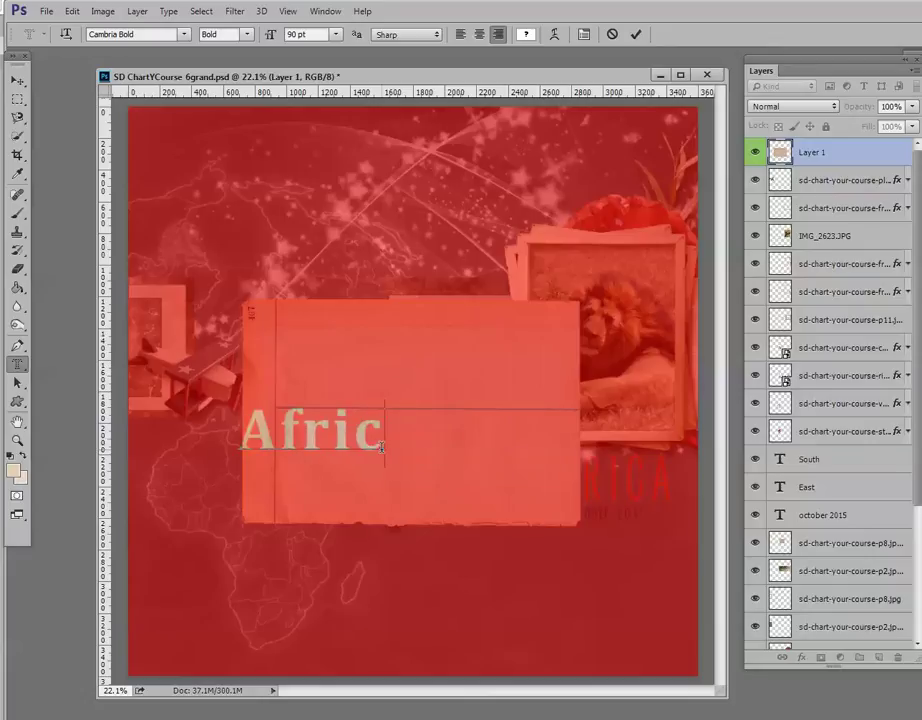
text(a)
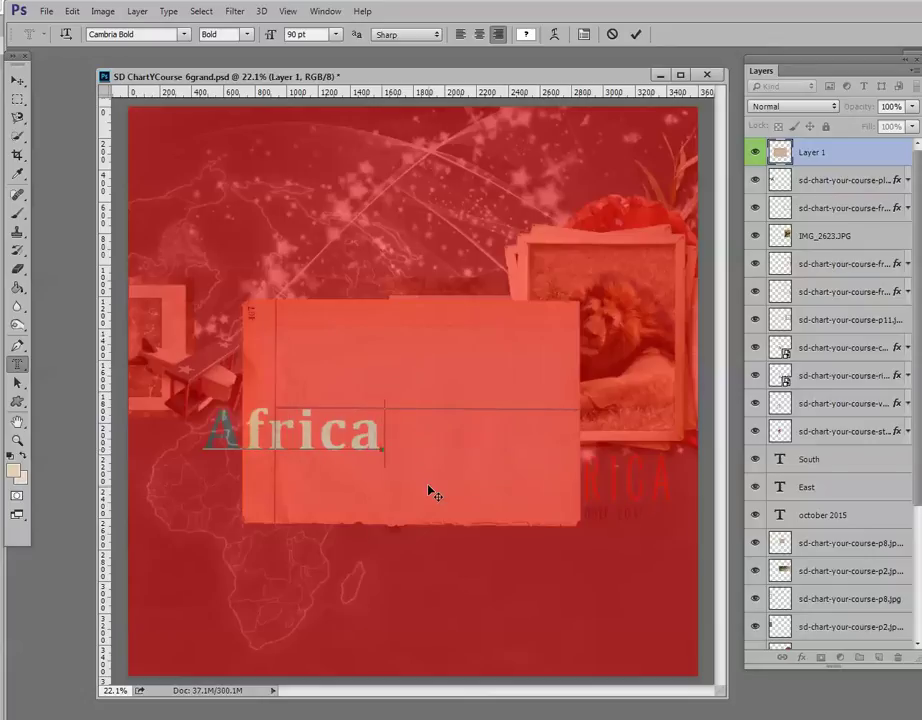
drag(438, 503, 582, 520)
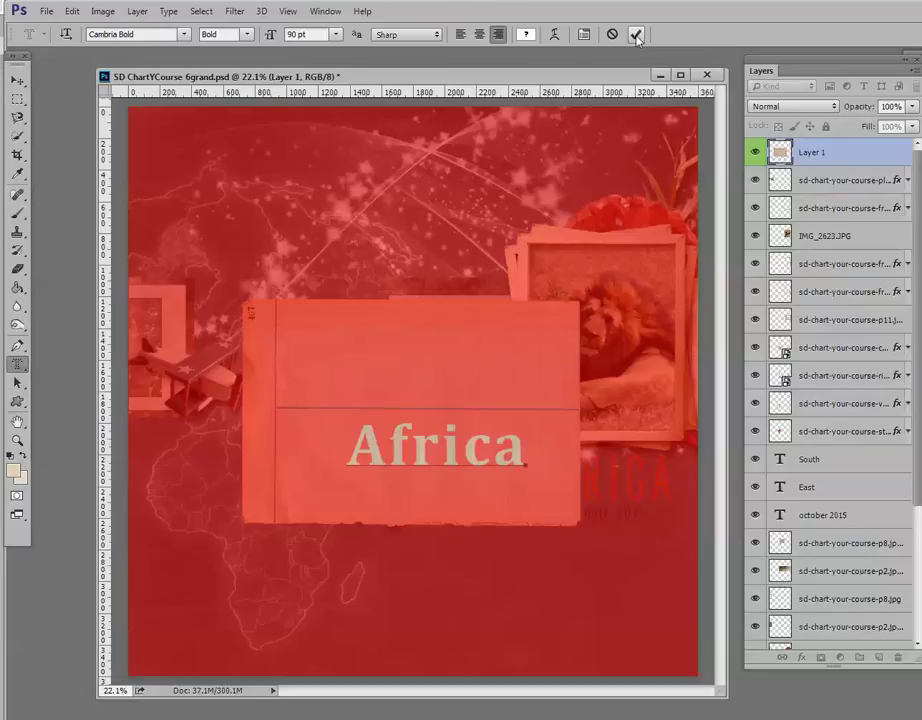
click(636, 36)
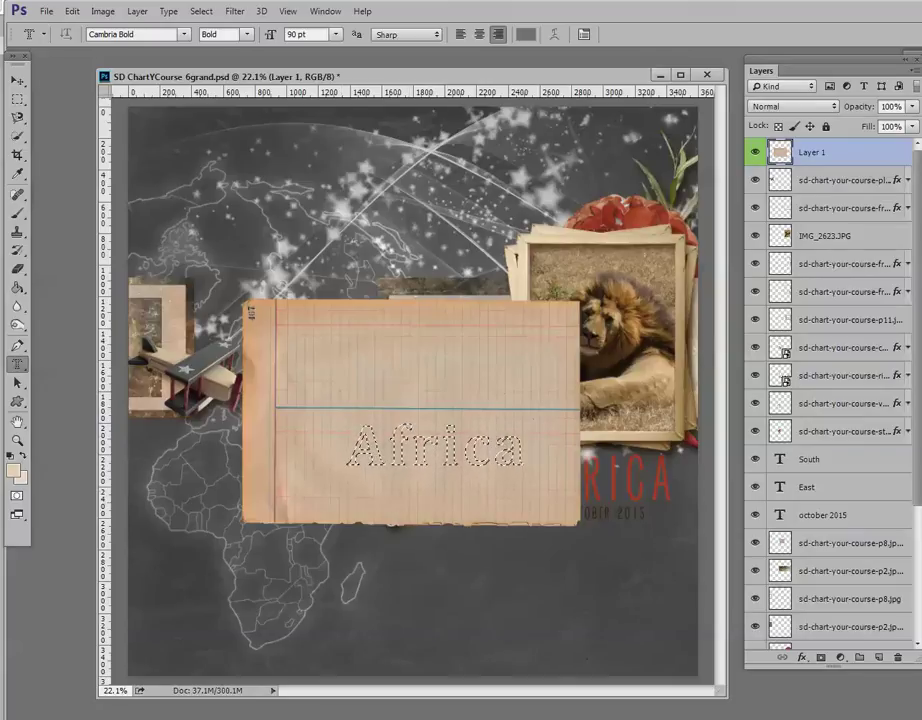
Copy the paper-textured Africa selection onto a new Layer 2.
key(ctrl+d)
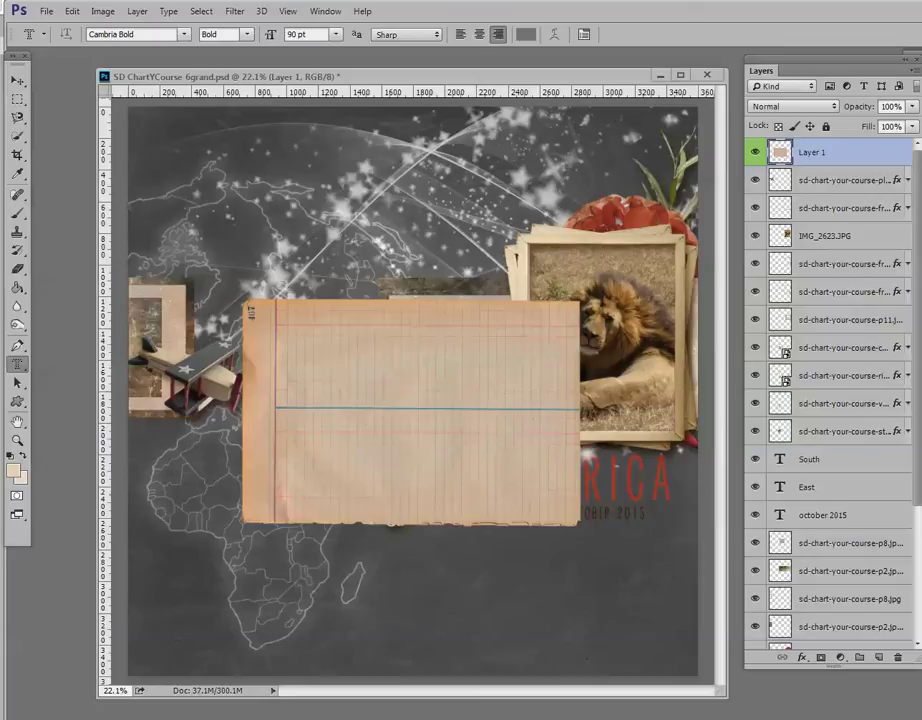
key(ctrl+z)
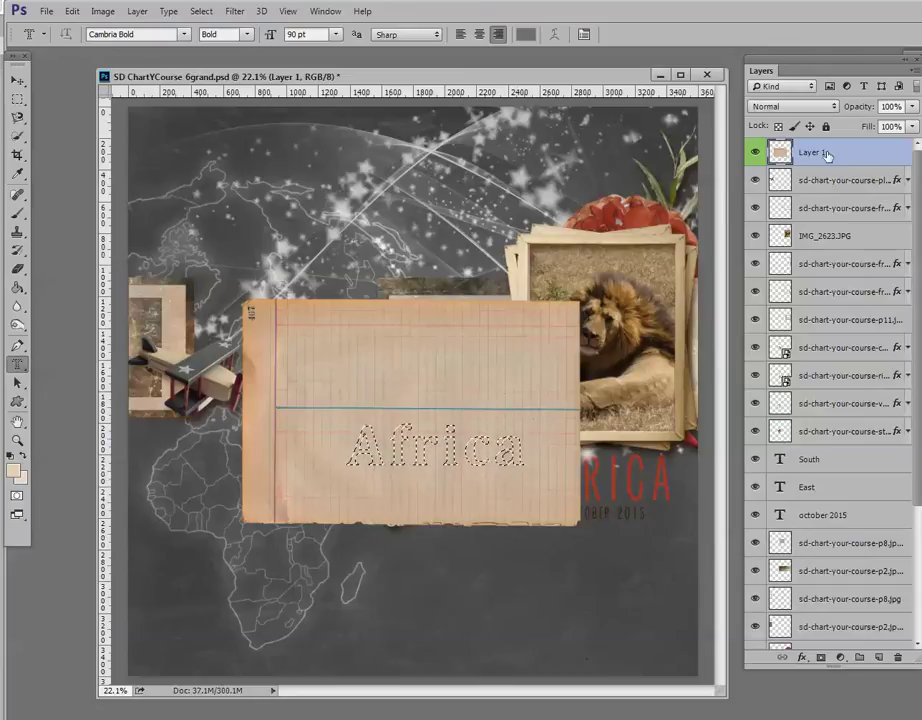
key(ctrl+j)
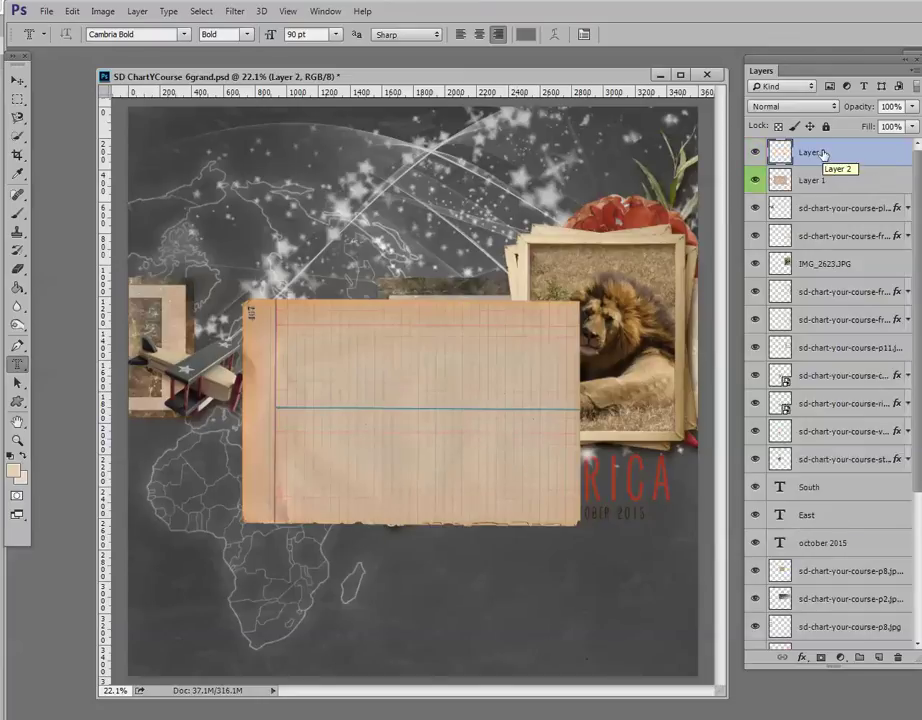
Hide Layer 1 and drag the Africa letters down below the diamond sign.
click(754, 181)
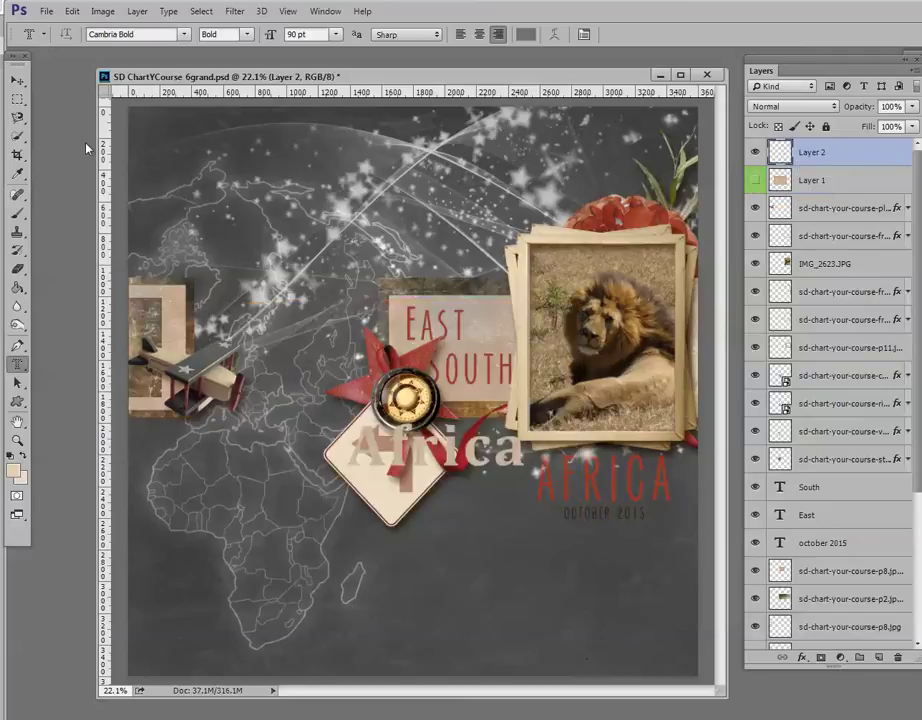
click(17, 79)
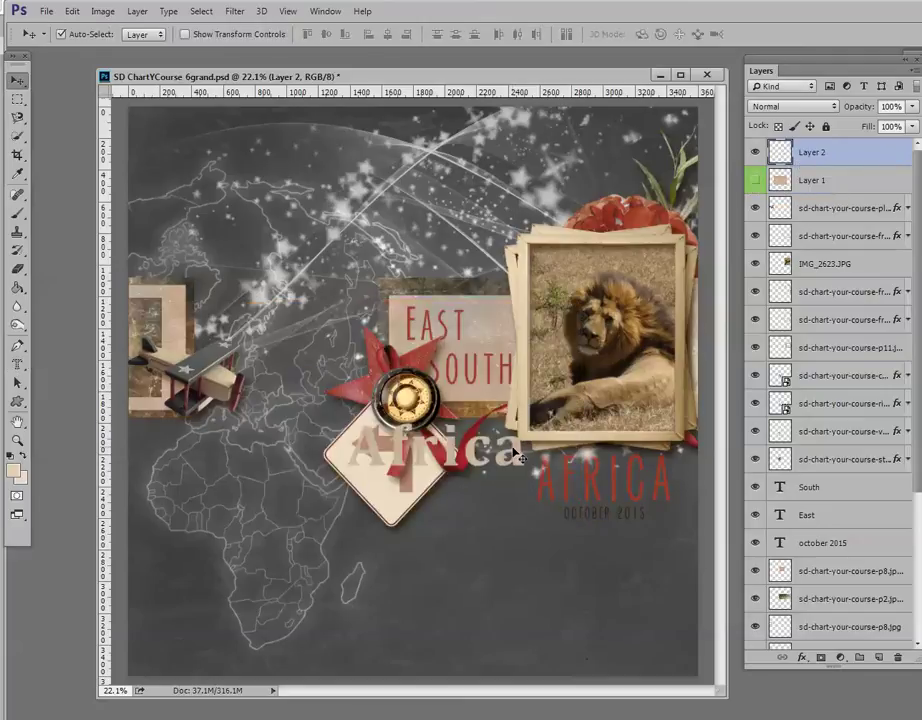
drag(519, 457, 517, 551)
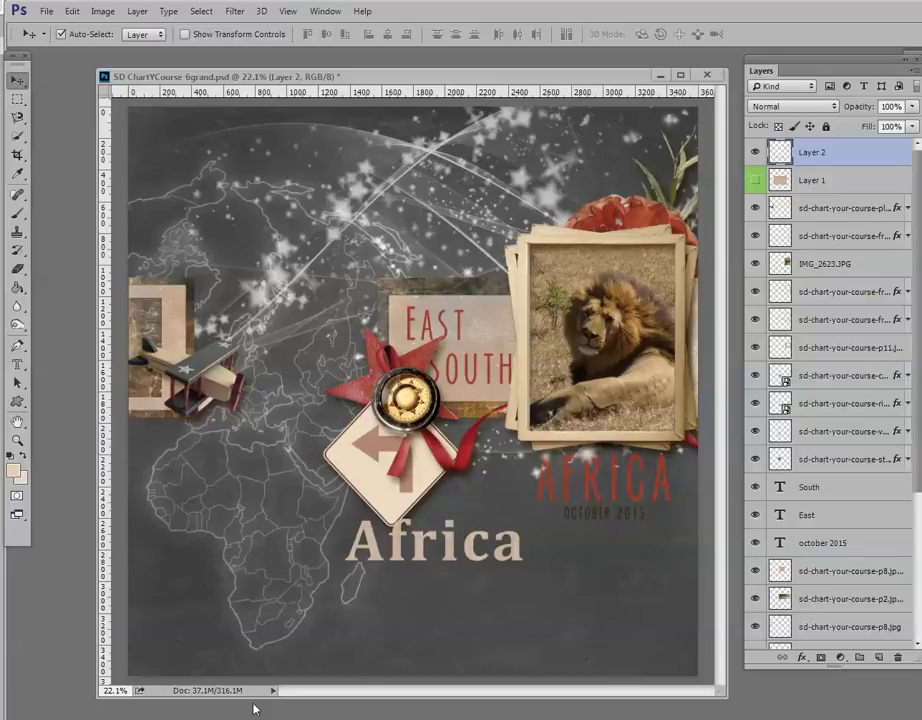
drag(578, 599, 578, 600)
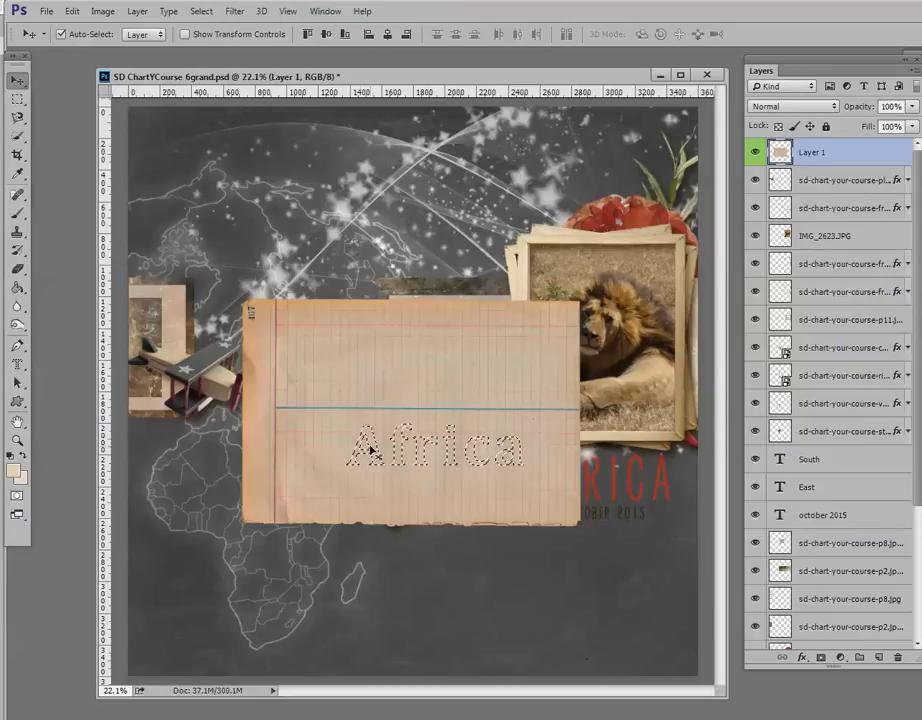
Drag the Africa letters out of the paper downward, deselect, then shift the ledger paper down-left.
drag(372, 443, 407, 585)
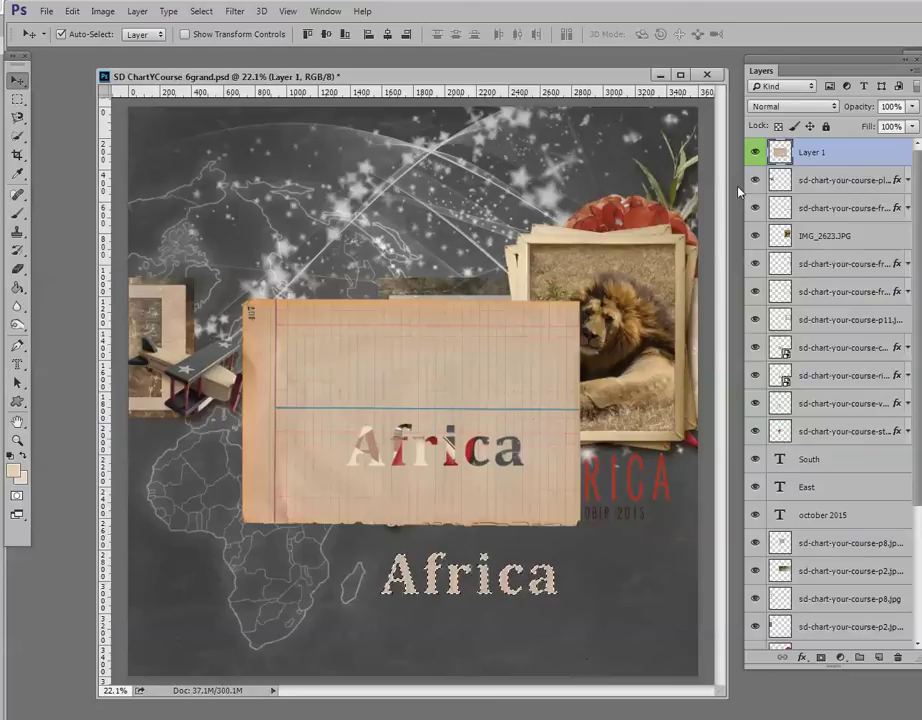
key(ctrl+d)
drag(521, 397, 458, 433)
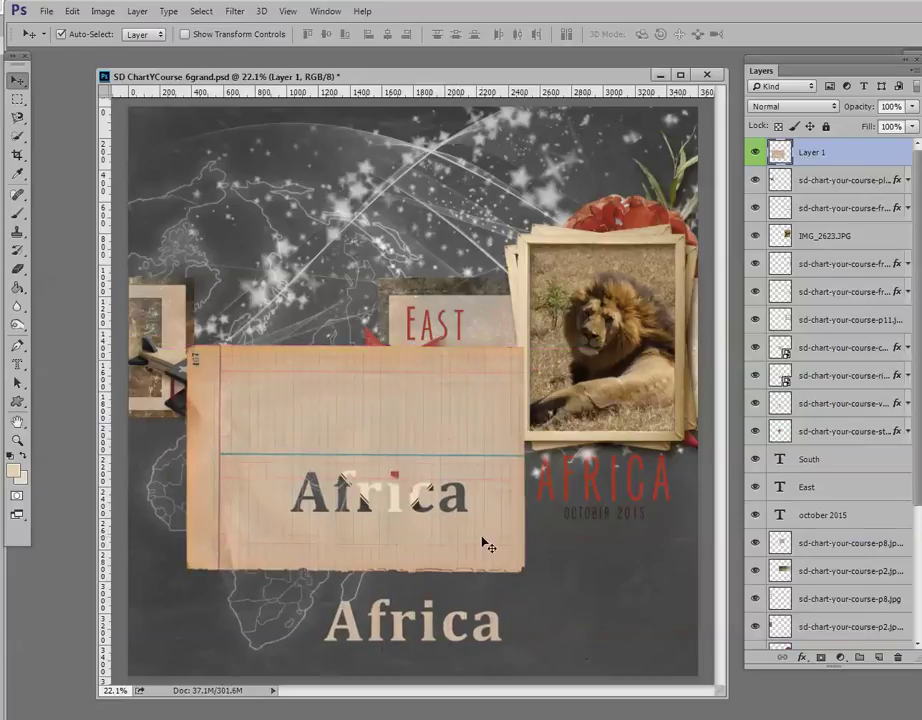
drag(486, 543, 461, 539)
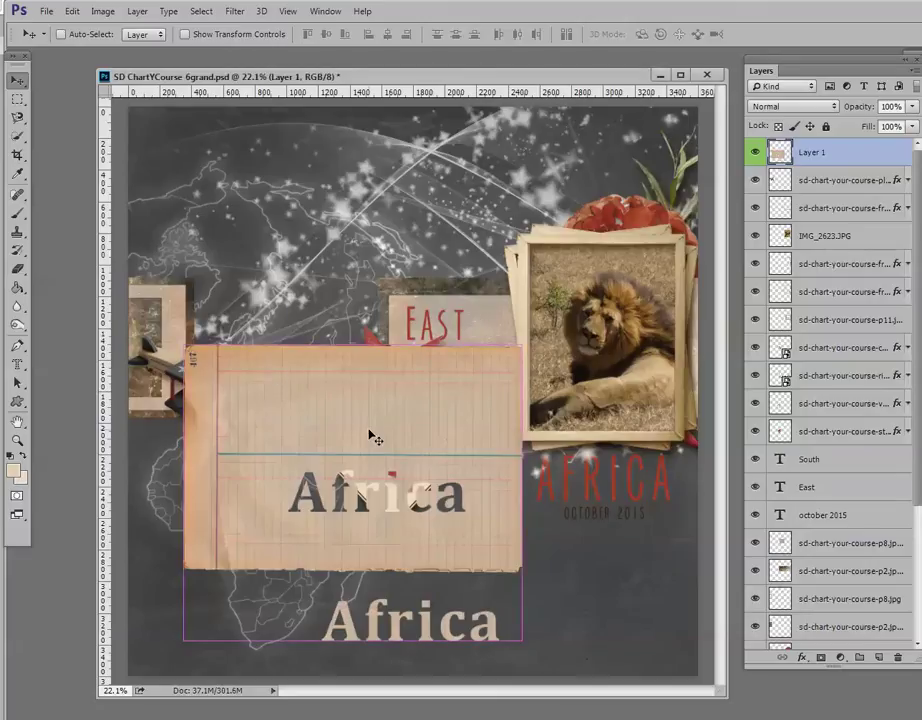
Undo the cut and recreate the 'Africa' type-mask selection lower-right on the ledger paper.
key(ctrl+z)
key(ctrl+z)
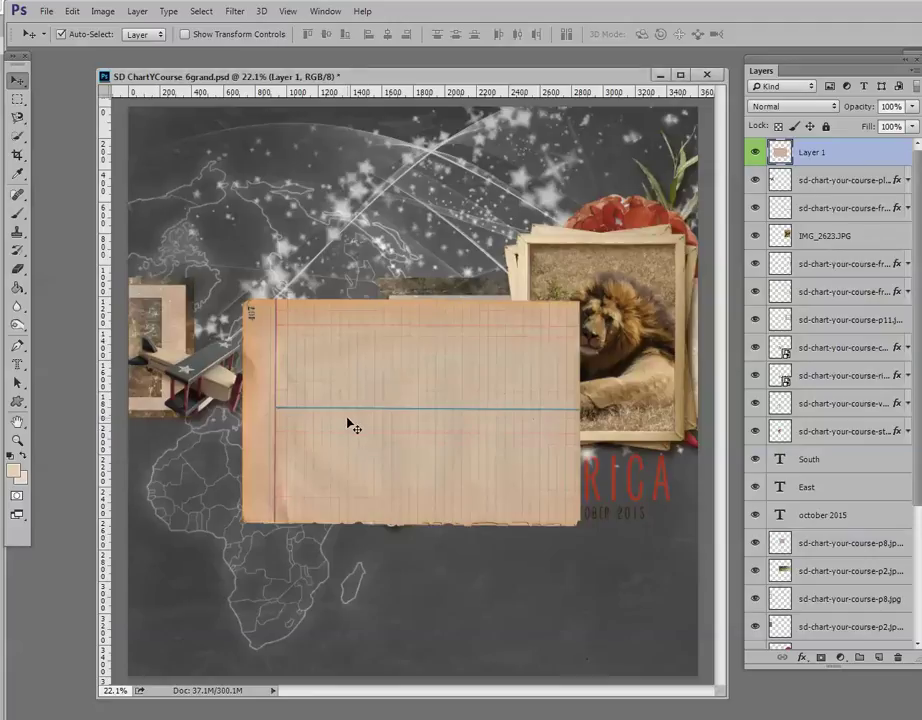
click(18, 366)
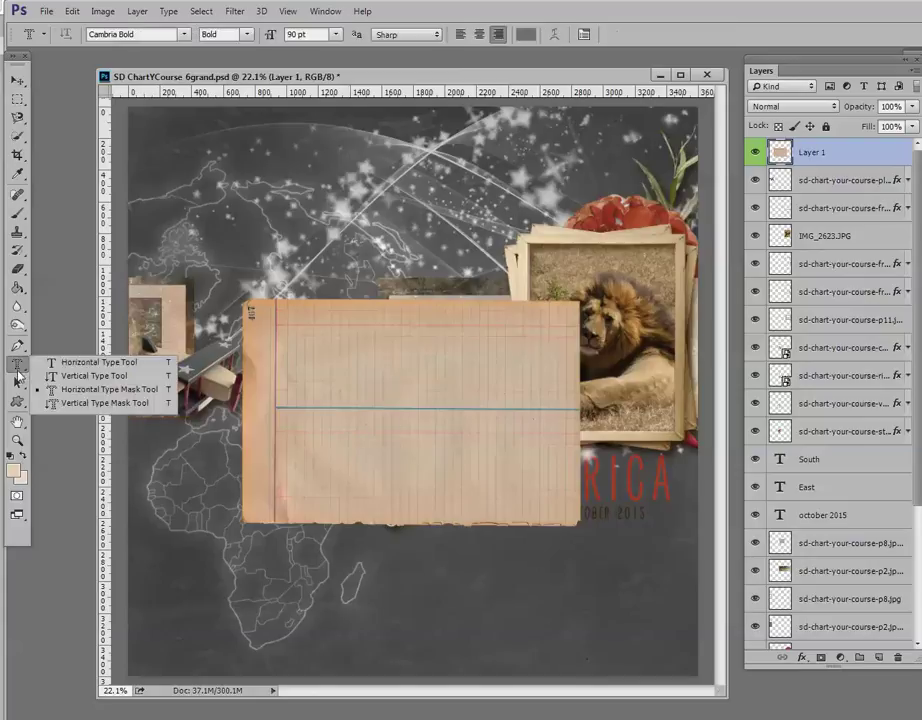
click(90, 389)
click(364, 432)
text(Africa)
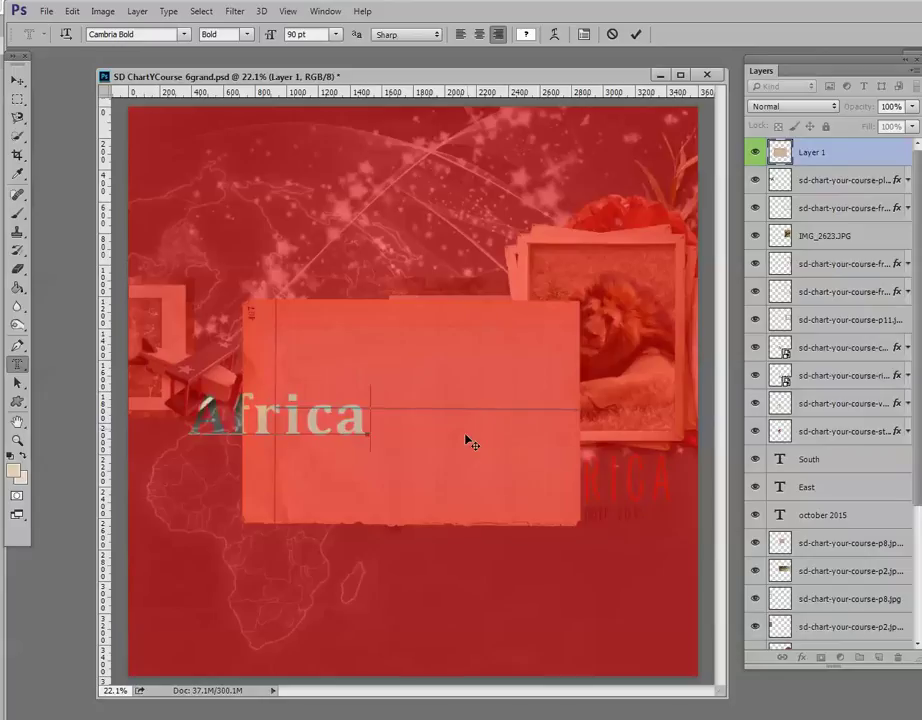
drag(462, 455, 620, 508)
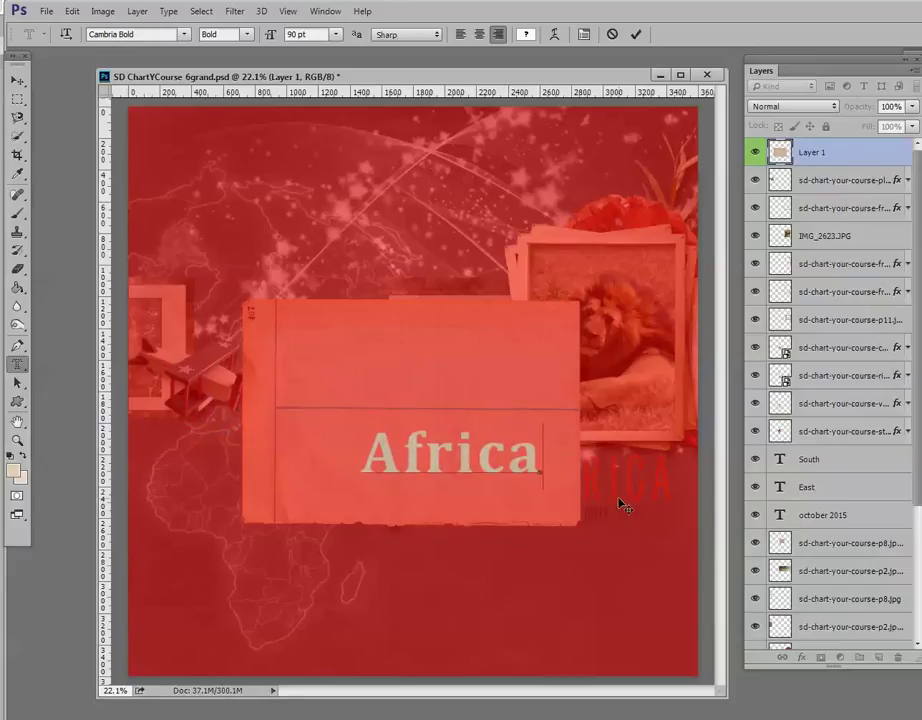
click(635, 34)
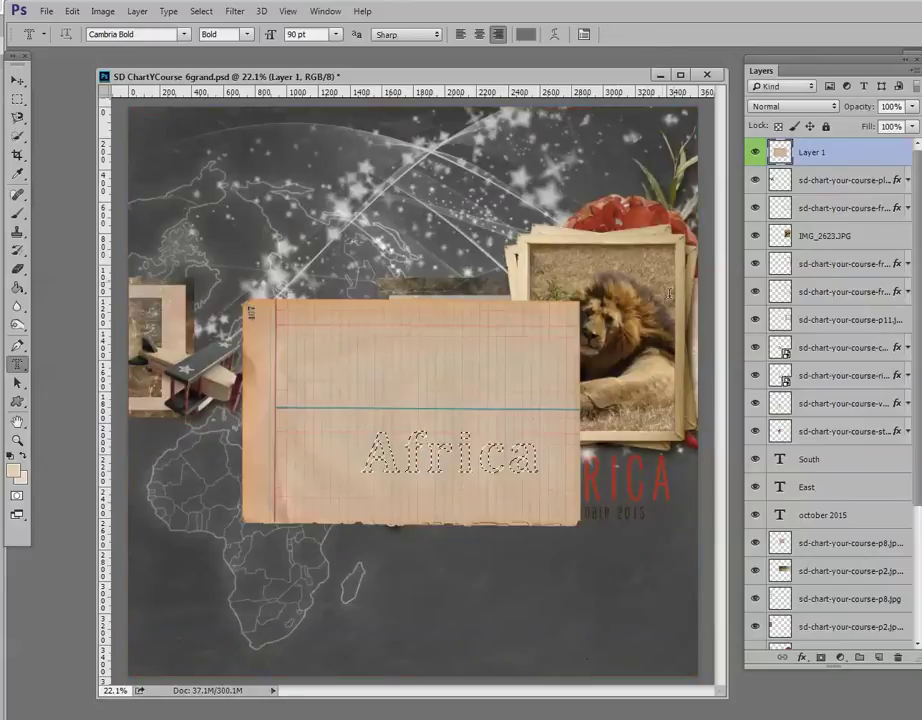
Copy the Africa letters to a new layer, reload their shape as a selection, and select the paper card.
click(17, 80)
click(61, 34)
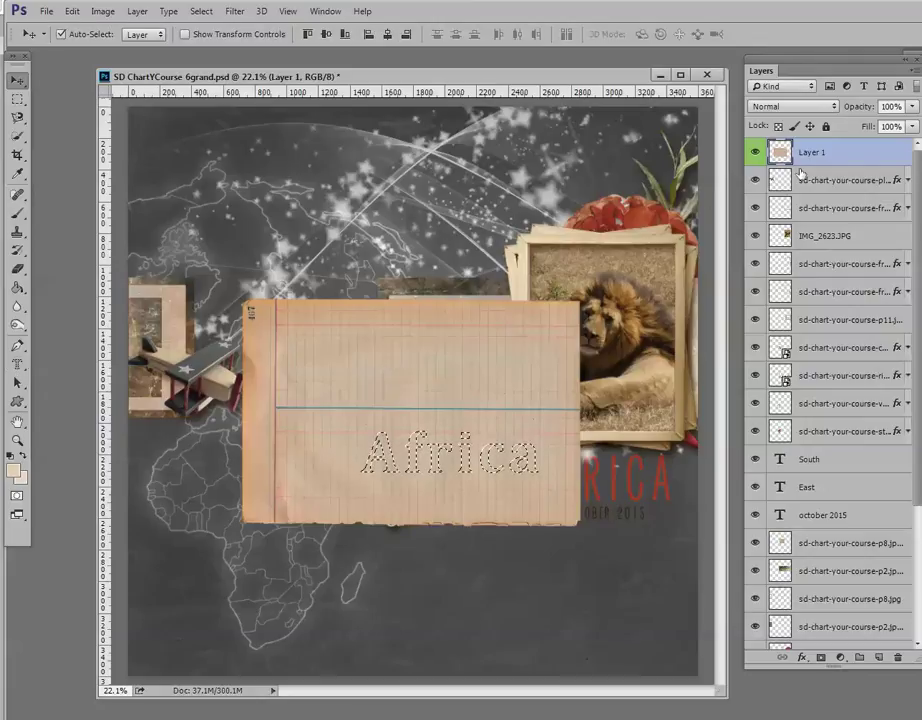
key(ctrl+j)
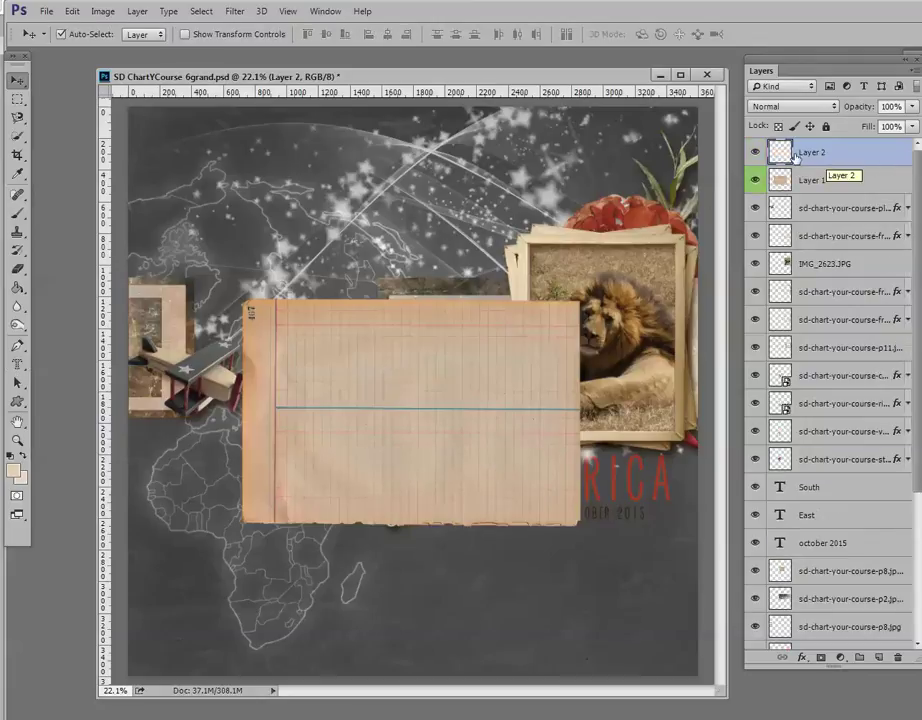
click(757, 181)
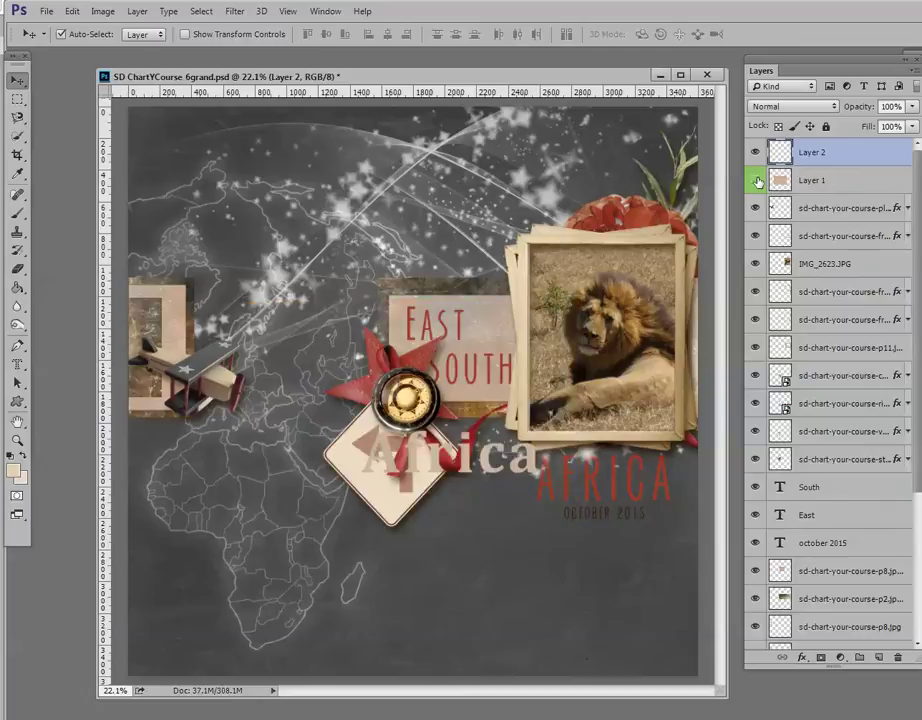
click(757, 181)
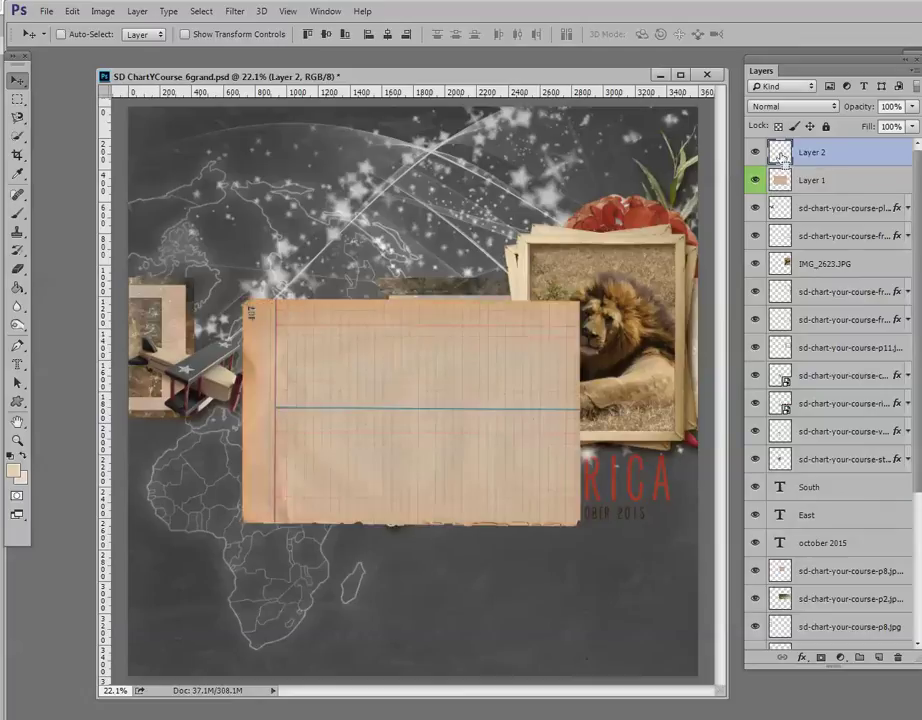
ctrl+click(781, 153)
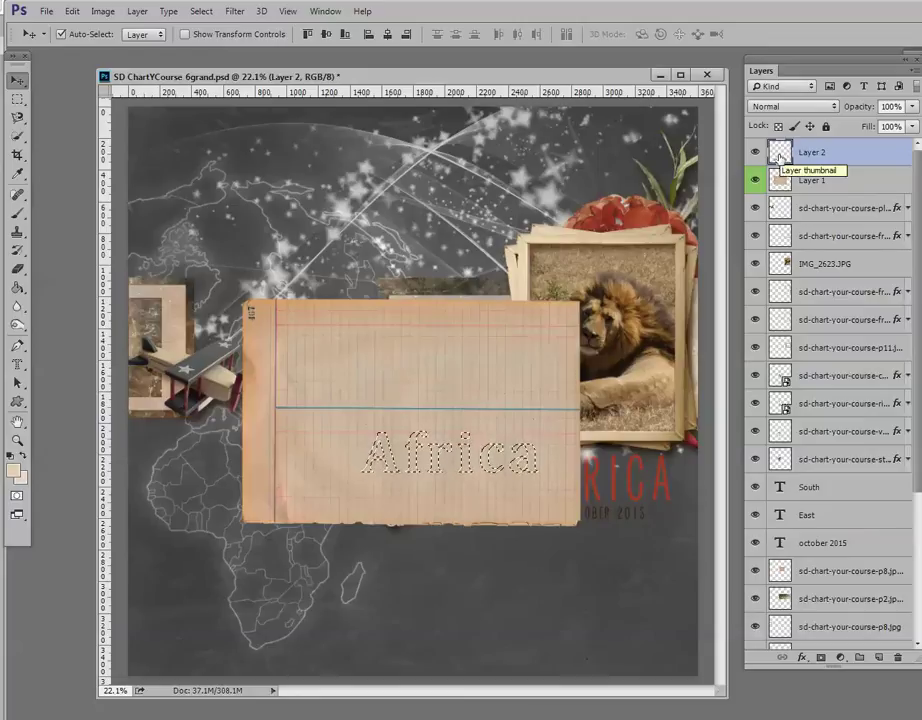
click(820, 181)
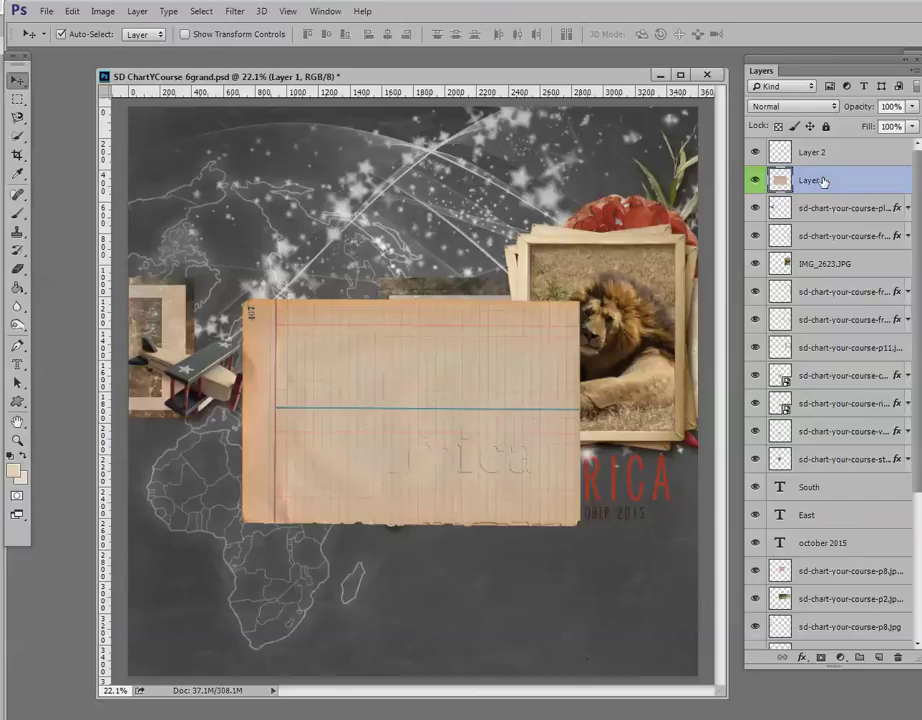
Hide the lettering layer and move the cut-out paper card left, uncovering the red title.
click(756, 153)
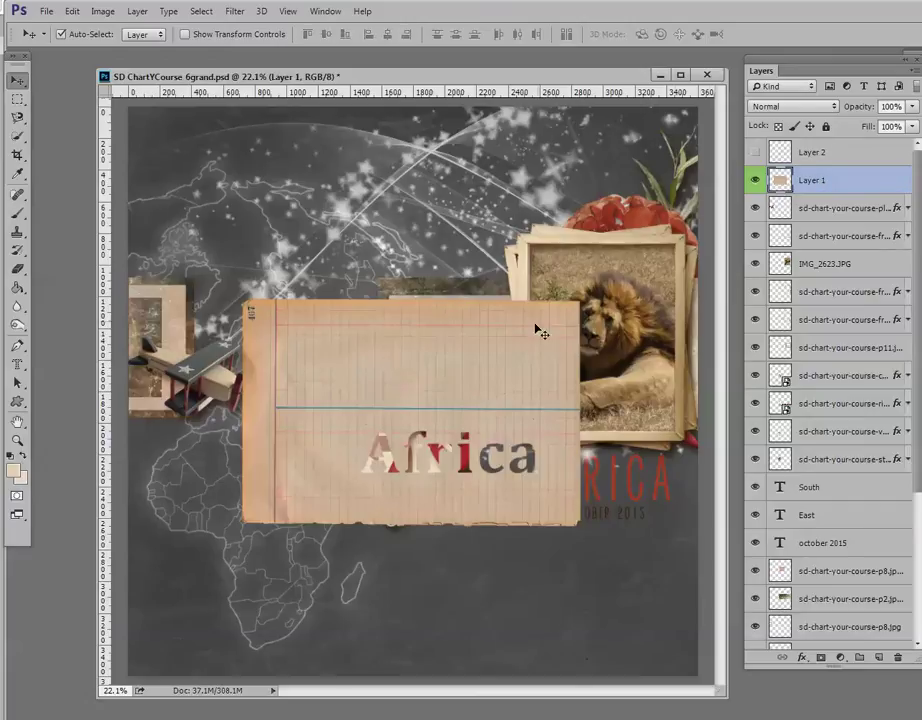
drag(514, 360, 581, 486)
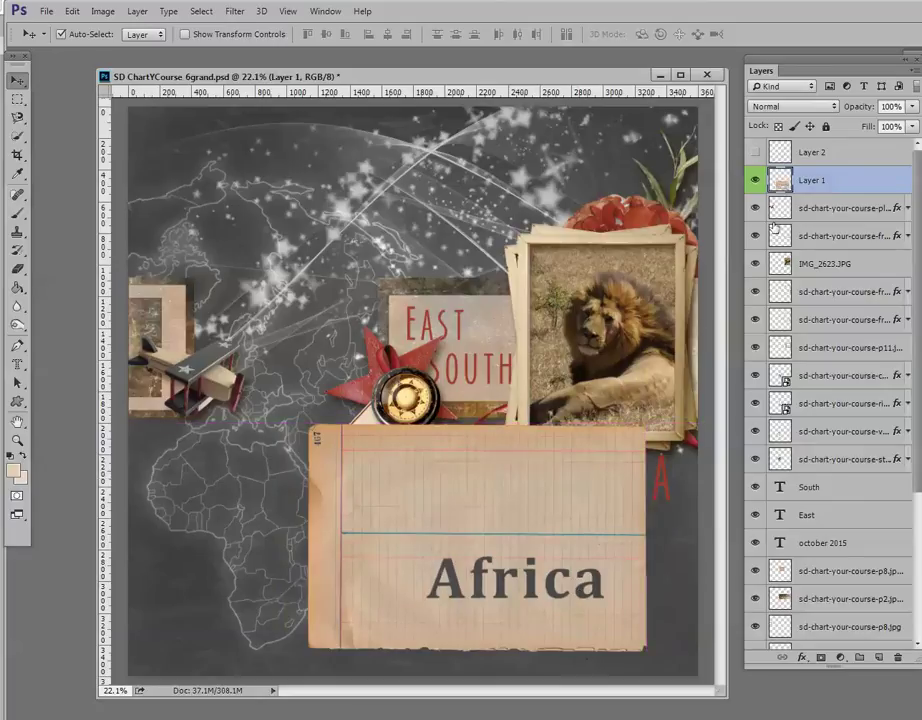
drag(521, 500, 343, 483)
Place the light Africa lettering over the red AFRICA title.
drag(490, 468, 603, 602)
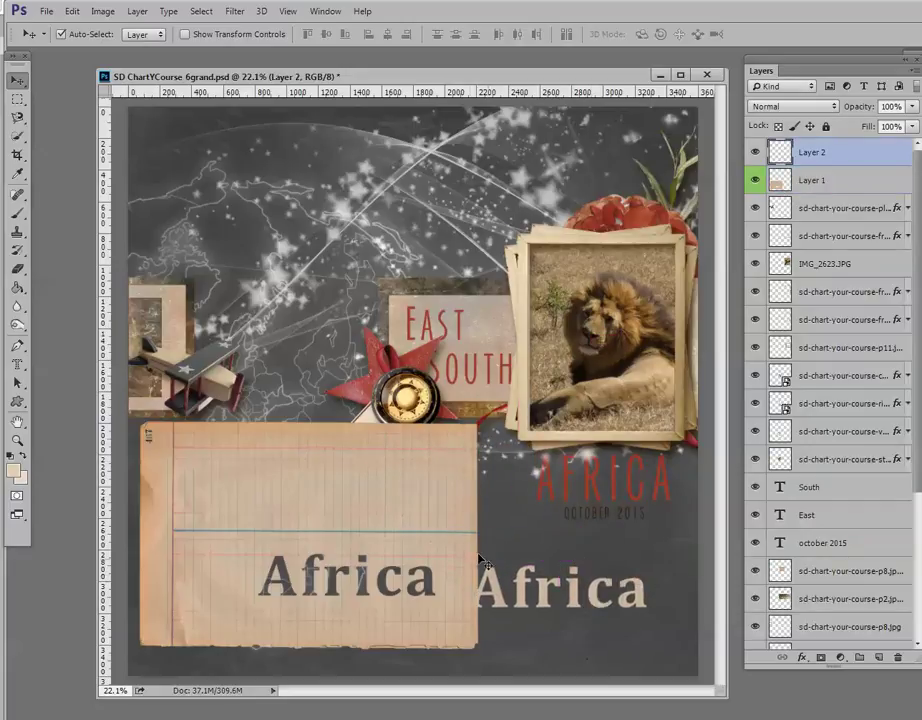
click(422, 494)
drag(522, 585, 553, 467)
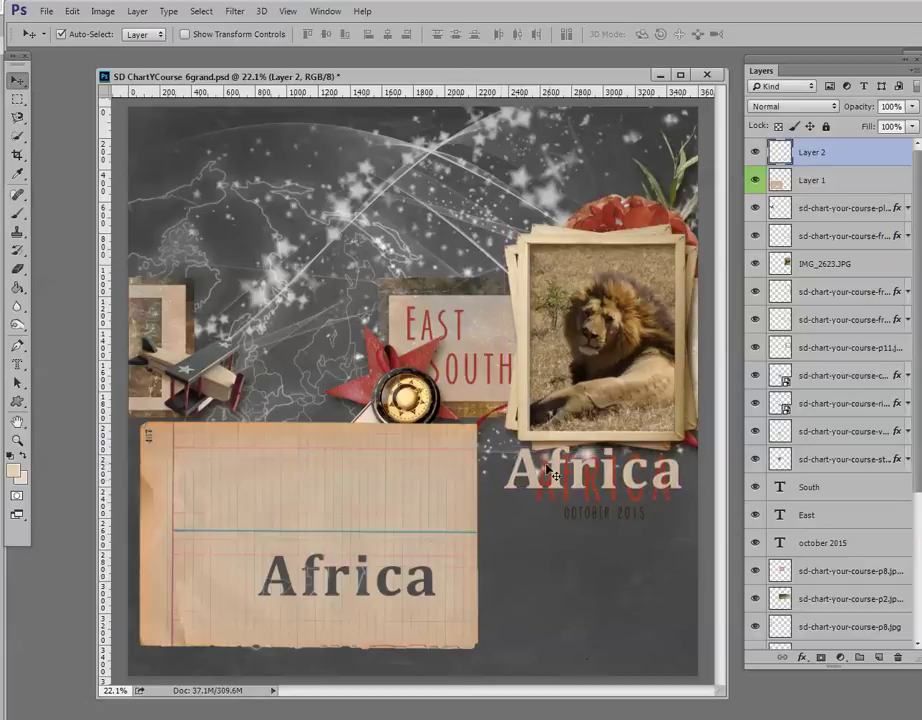
click(440, 487)
Hide the paper card and red AFRICA title, nudging the light Africa lettering just above OCTOBER 2015.
click(755, 180)
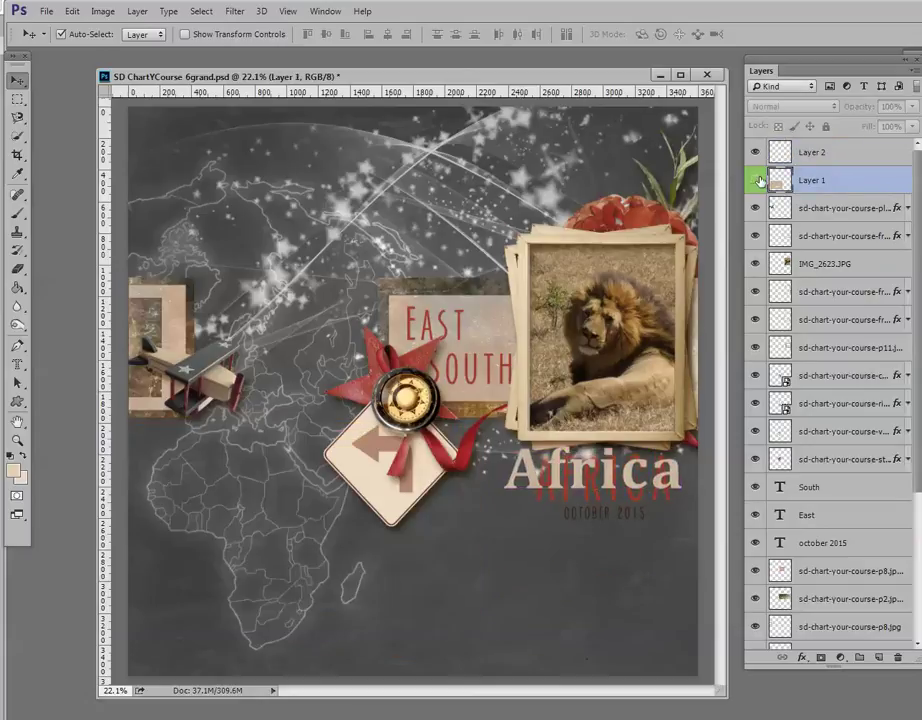
click(638, 496)
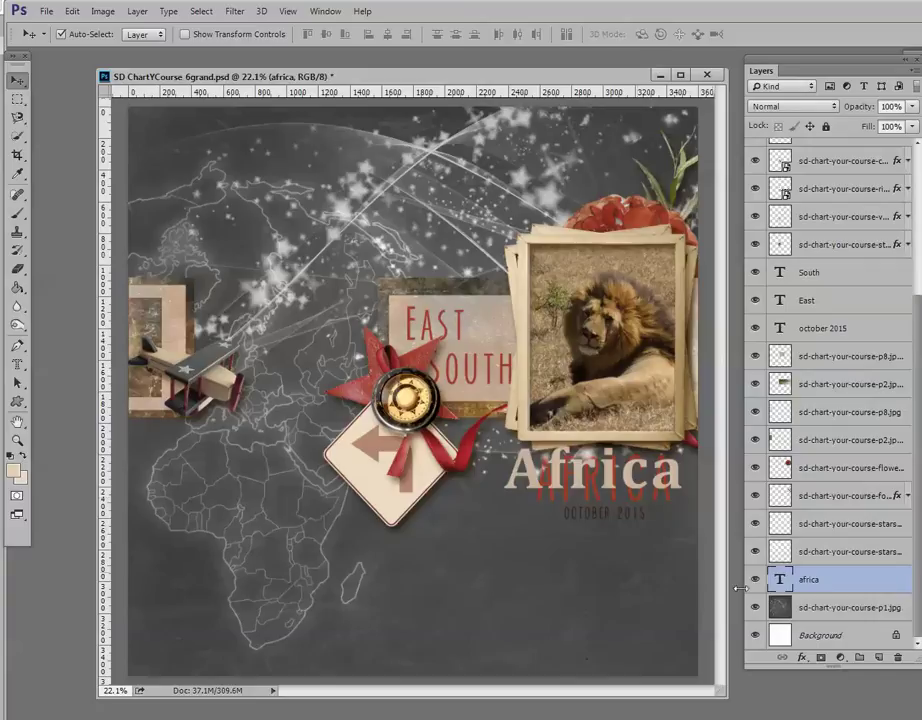
click(665, 492)
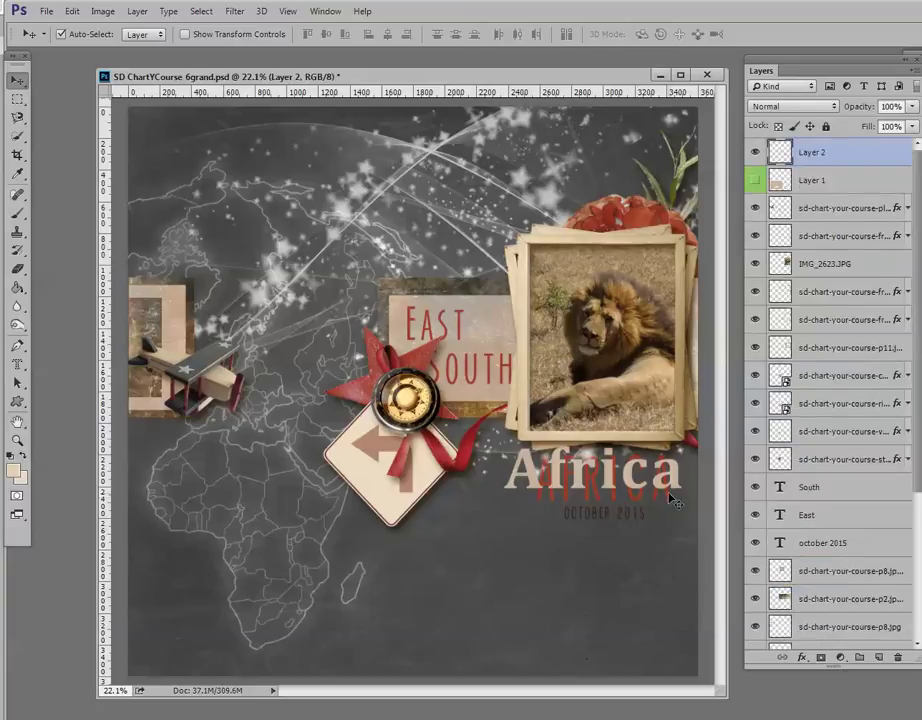
click(669, 496)
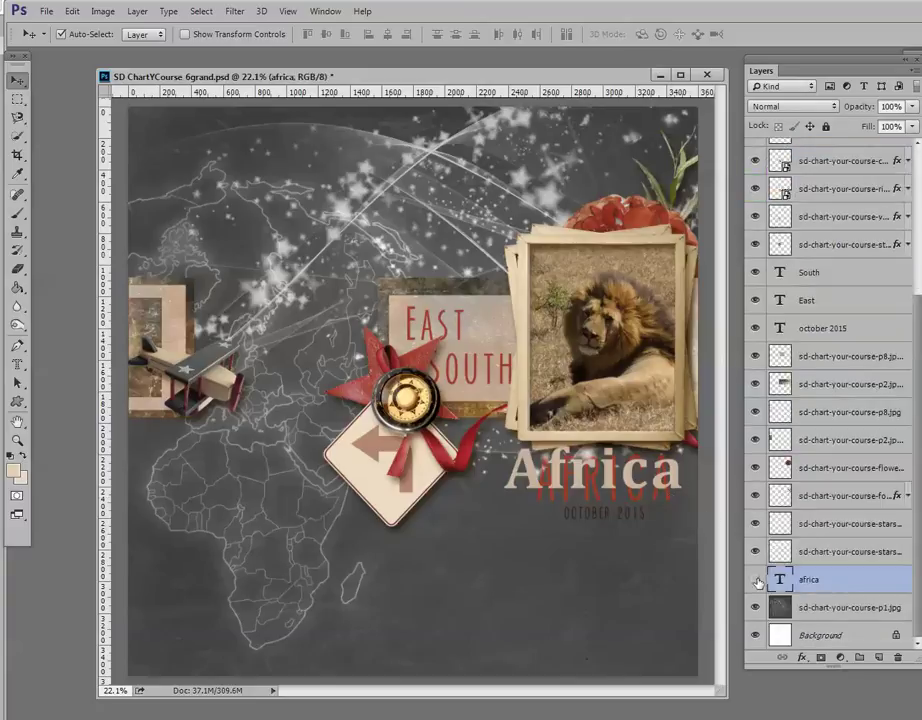
drag(669, 489, 667, 497)
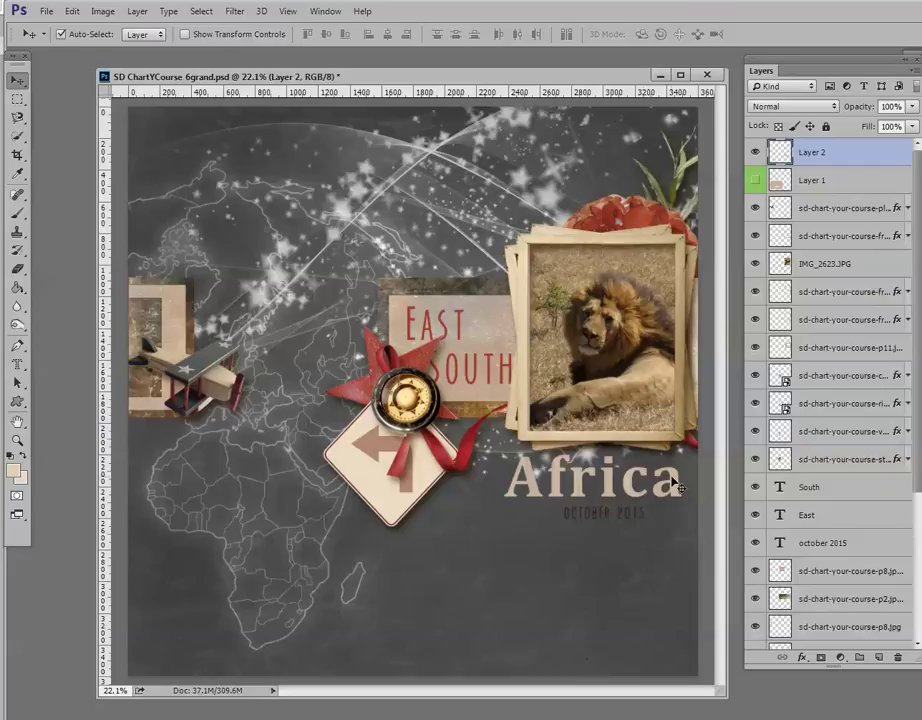
drag(672, 486, 677, 493)
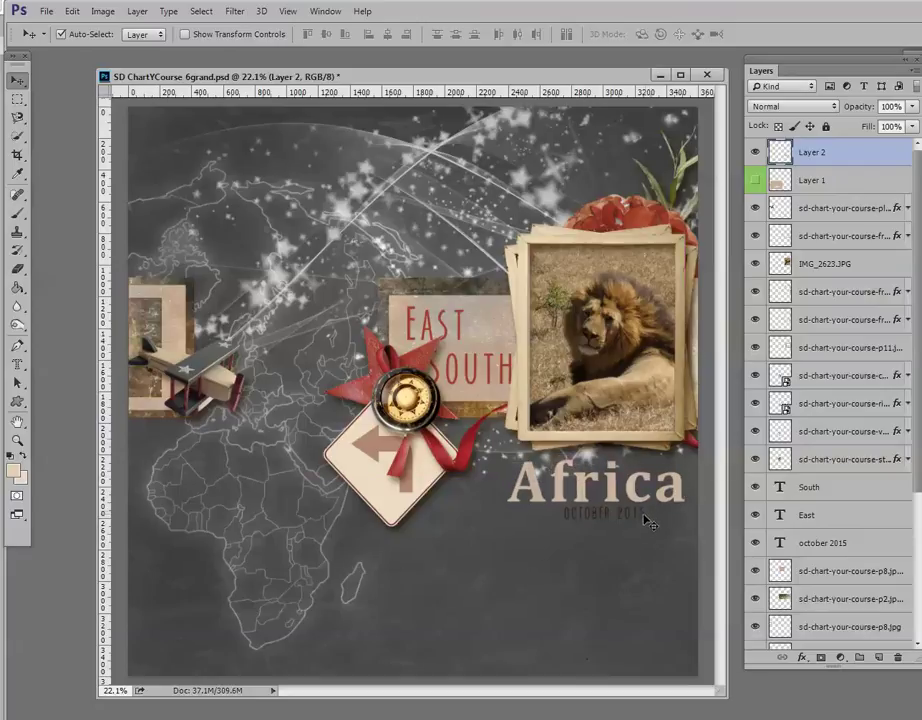
click(644, 519)
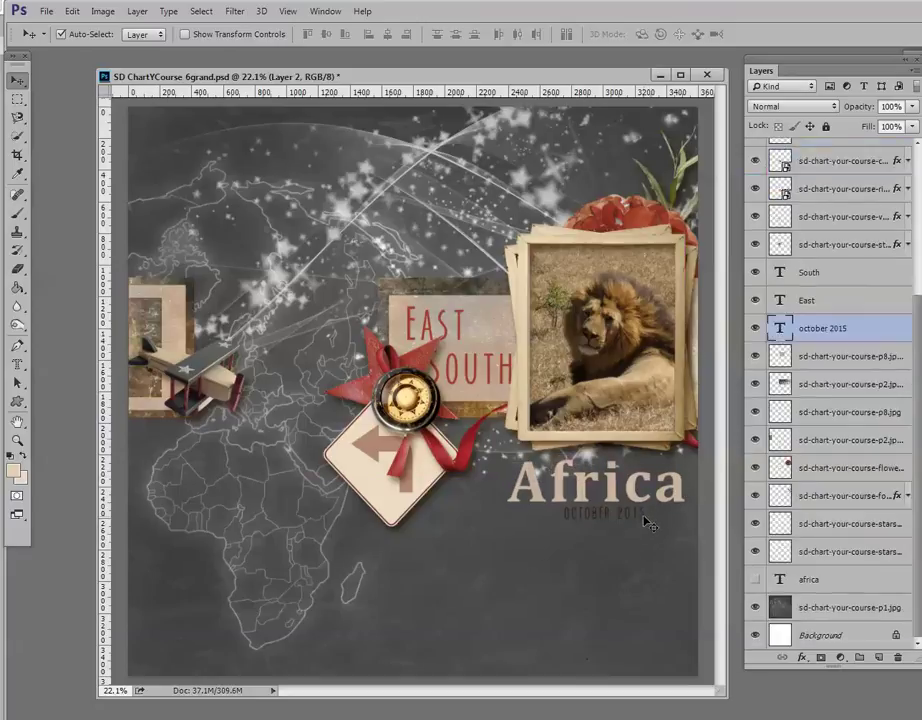
Recolour the OCTOBER 2015 text to the light tan sampled from the Africa lettering.
double_click(779, 329)
click(526, 35)
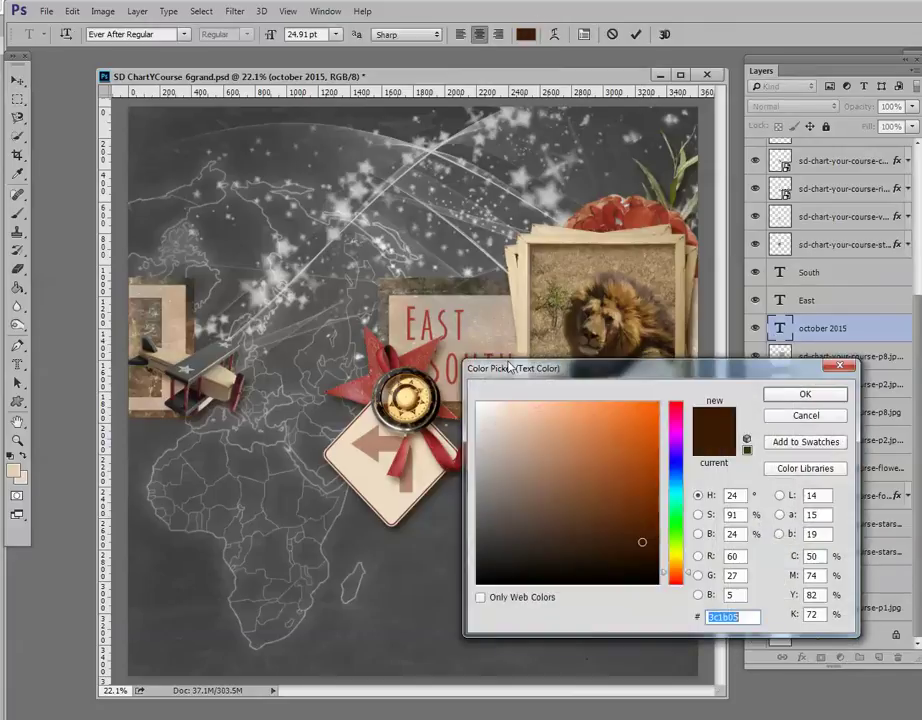
click(520, 335)
click(805, 394)
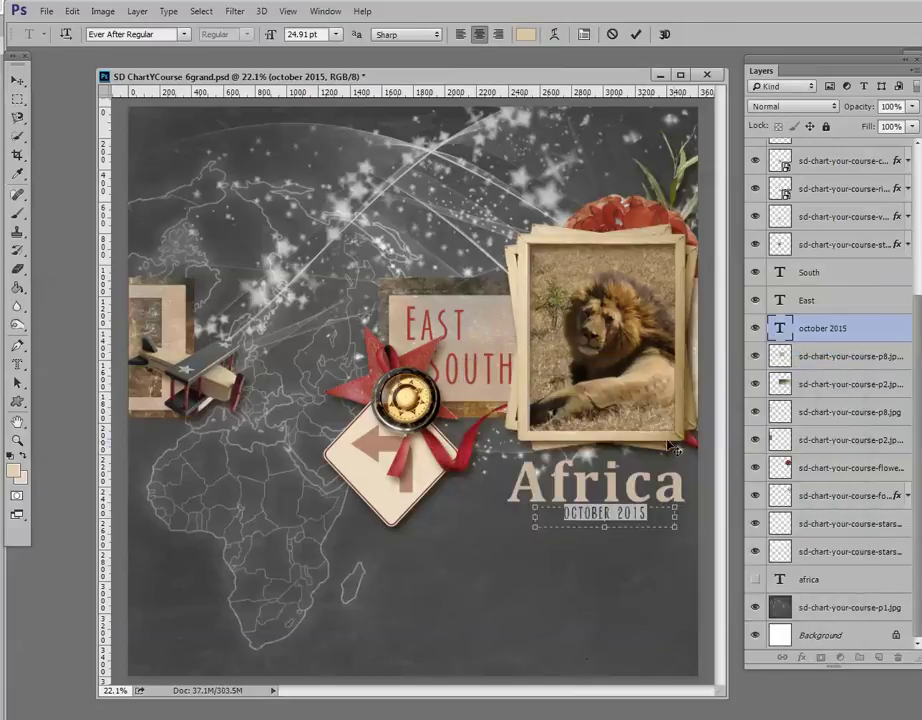
click(636, 36)
Move OCTOBER 2015 down and right beneath the Africa lettering.
key(v)
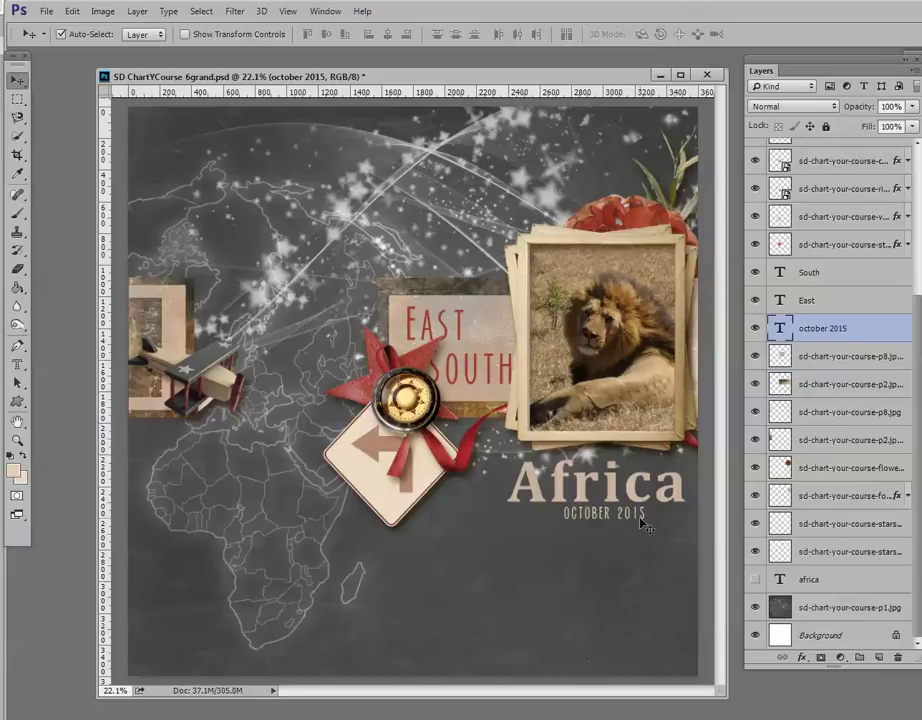
drag(645, 525, 679, 537)
drag(916, 318, 916, 163)
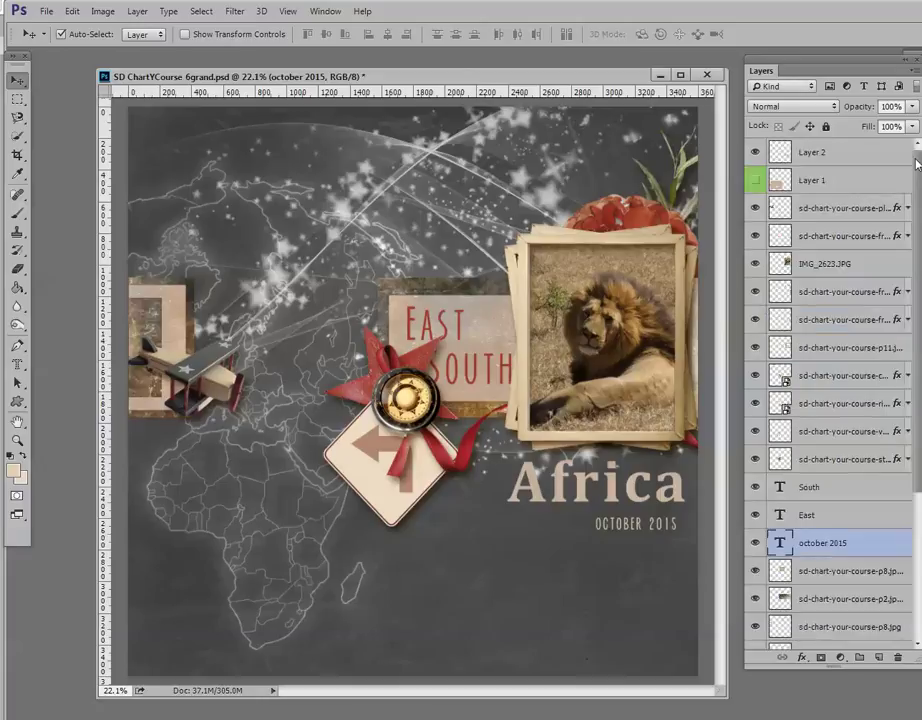
Hide the light Africa lettering, show the paper Africa card, and reposition the card.
click(798, 154)
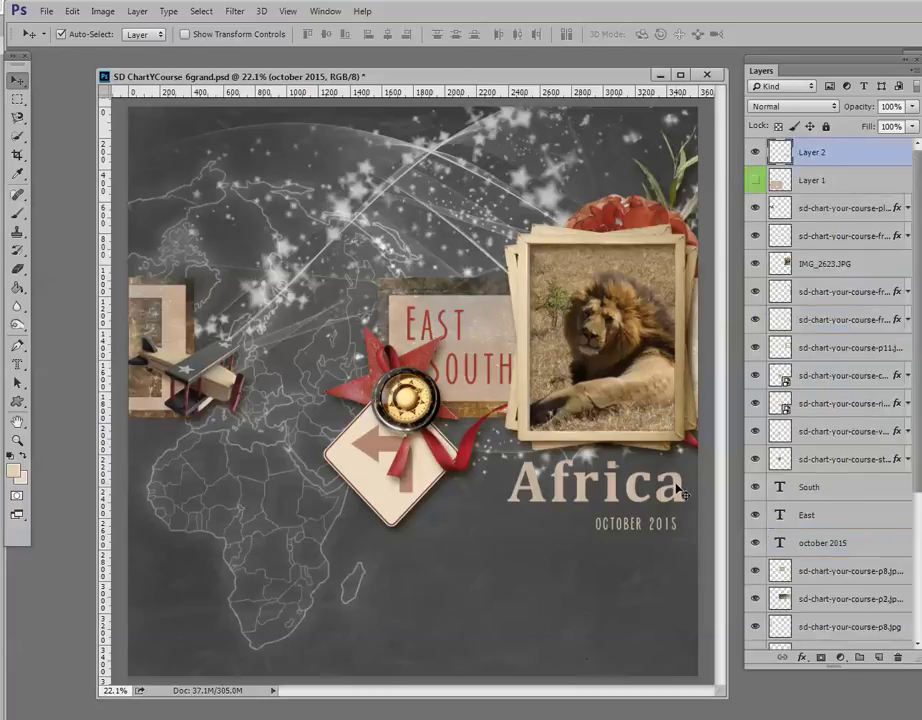
click(755, 152)
click(755, 180)
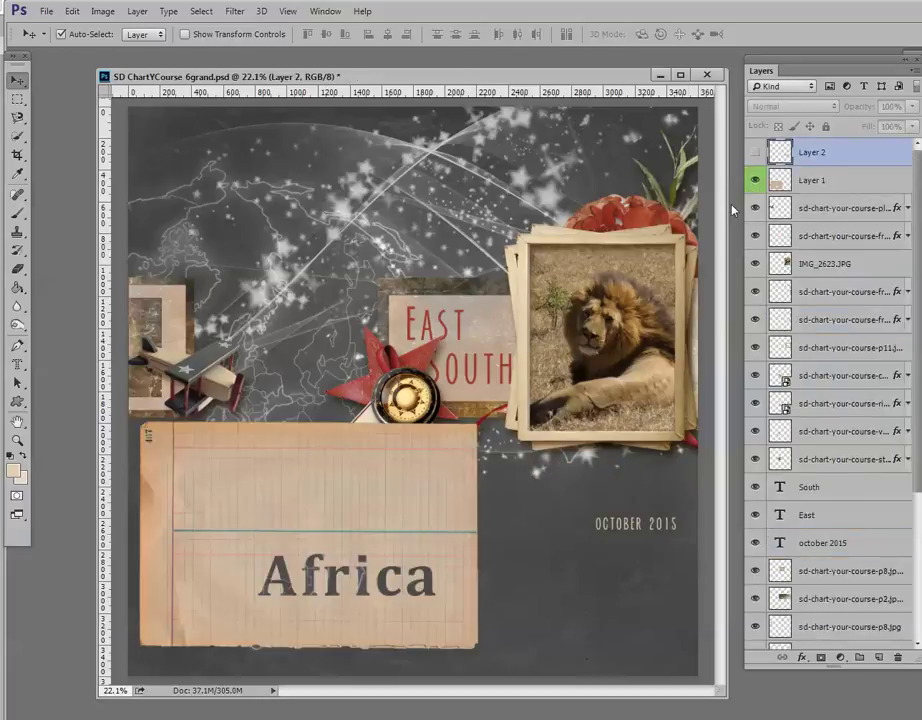
drag(408, 460, 465, 445)
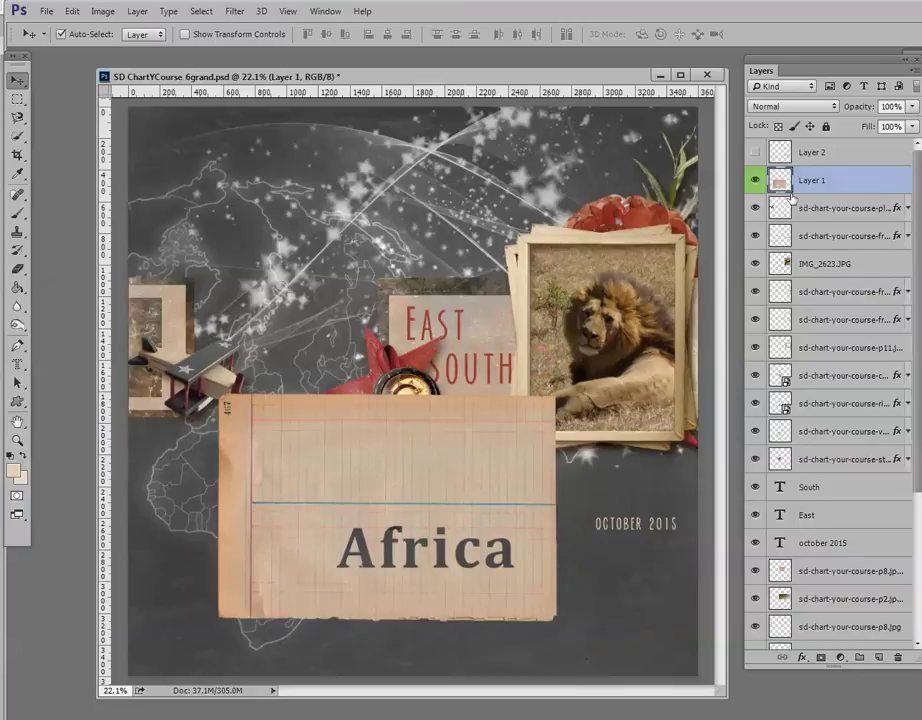
drag(500, 438, 480, 449)
Tag the sd-chart-your-course-p2.jpg copy layer Blue and move the paper card layer beneath it.
click(475, 417)
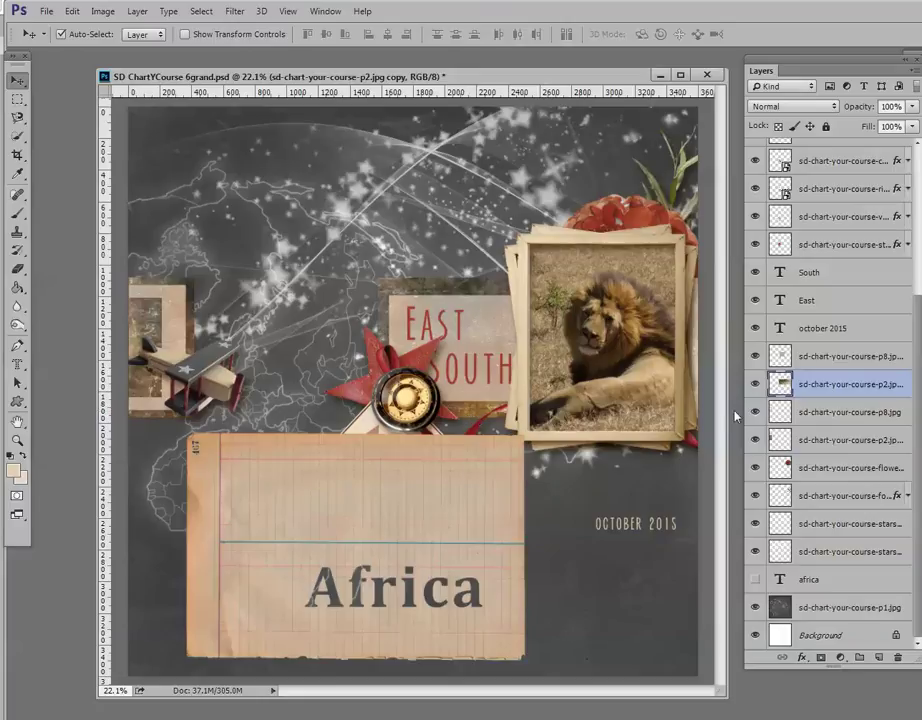
right_click(814, 386)
click(845, 648)
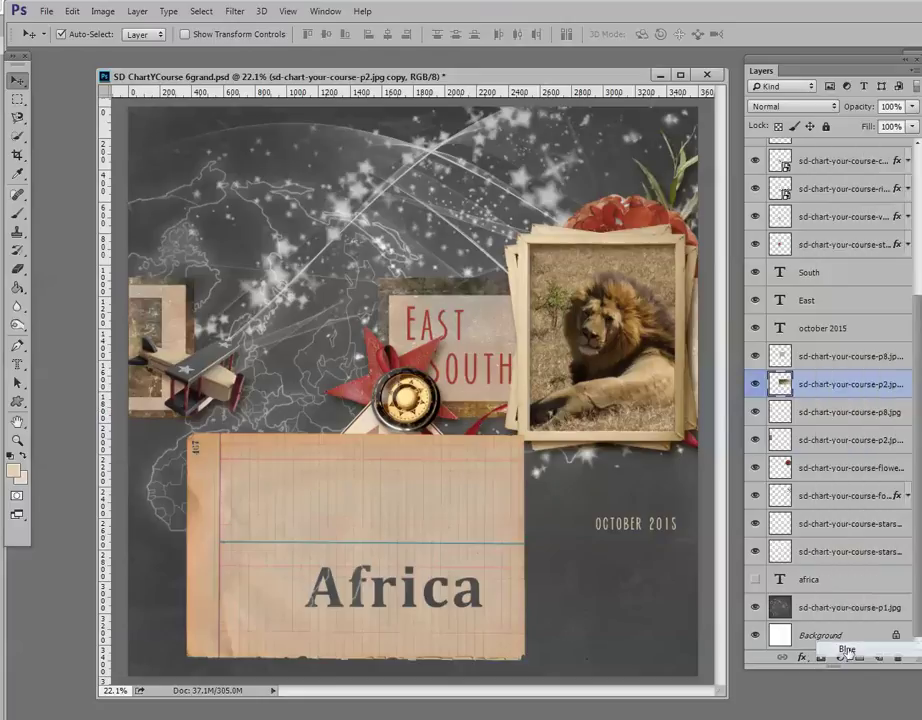
click(442, 477)
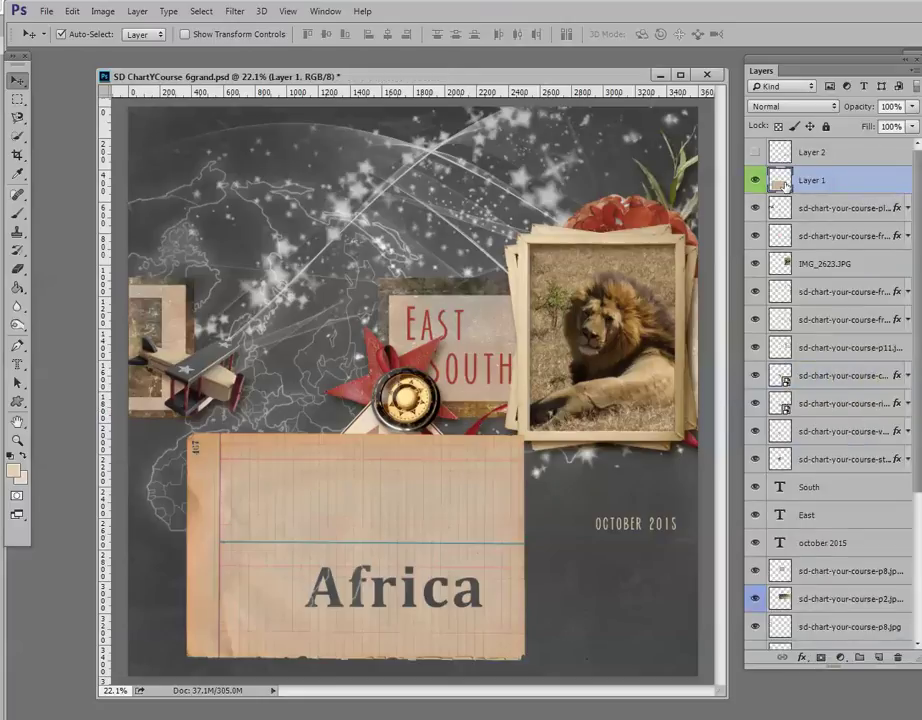
drag(812, 180, 795, 612)
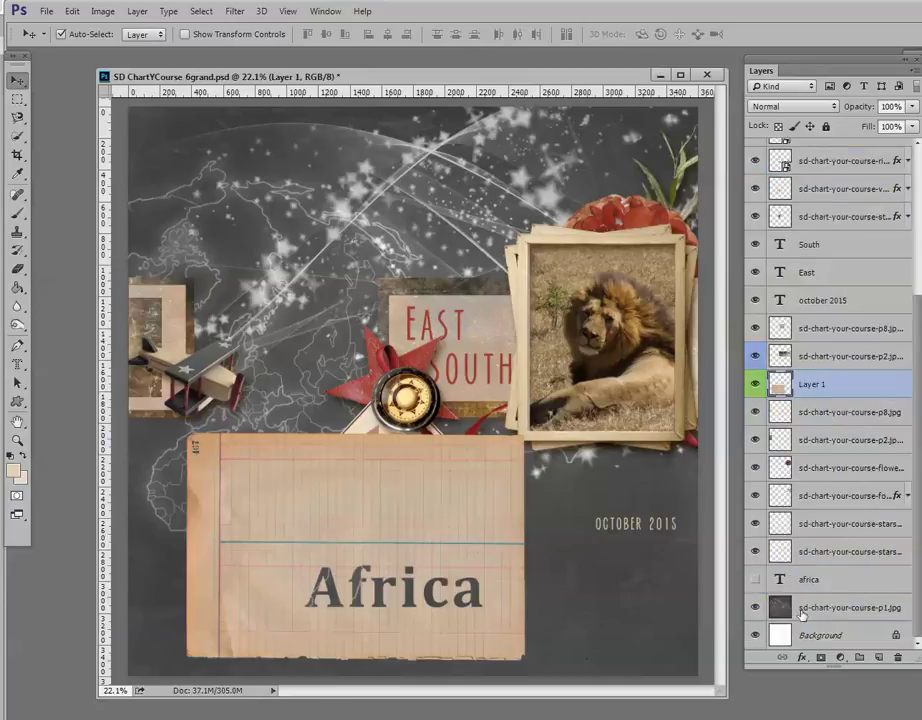
Slide the paper Africa card under the photo cluster, nudge the chalkboard, and align OCTOBER 2015 beneath.
drag(484, 529, 632, 434)
drag(648, 531, 633, 512)
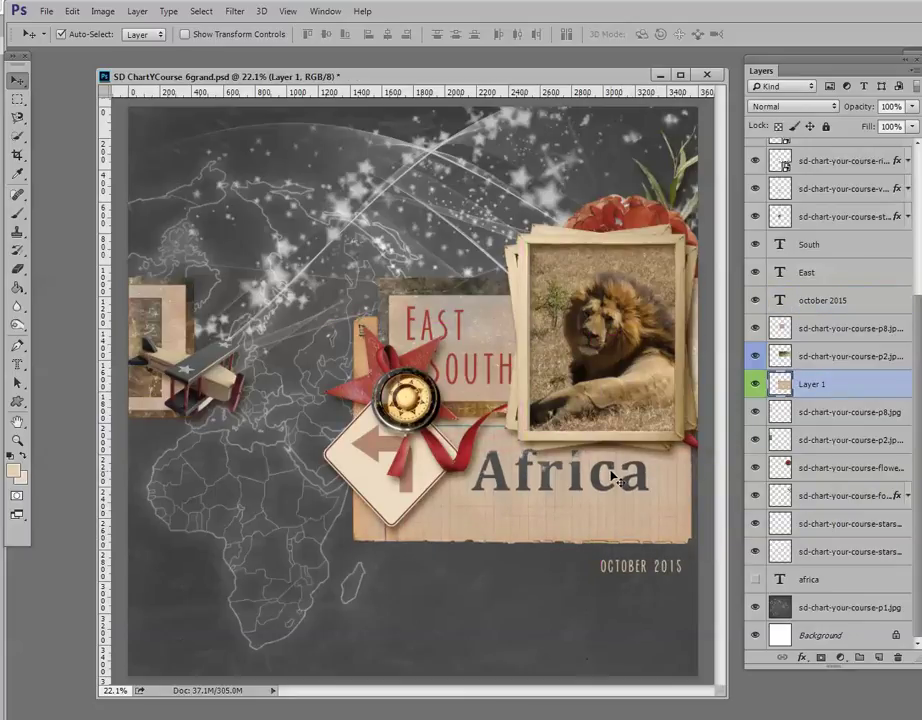
drag(562, 499, 637, 505)
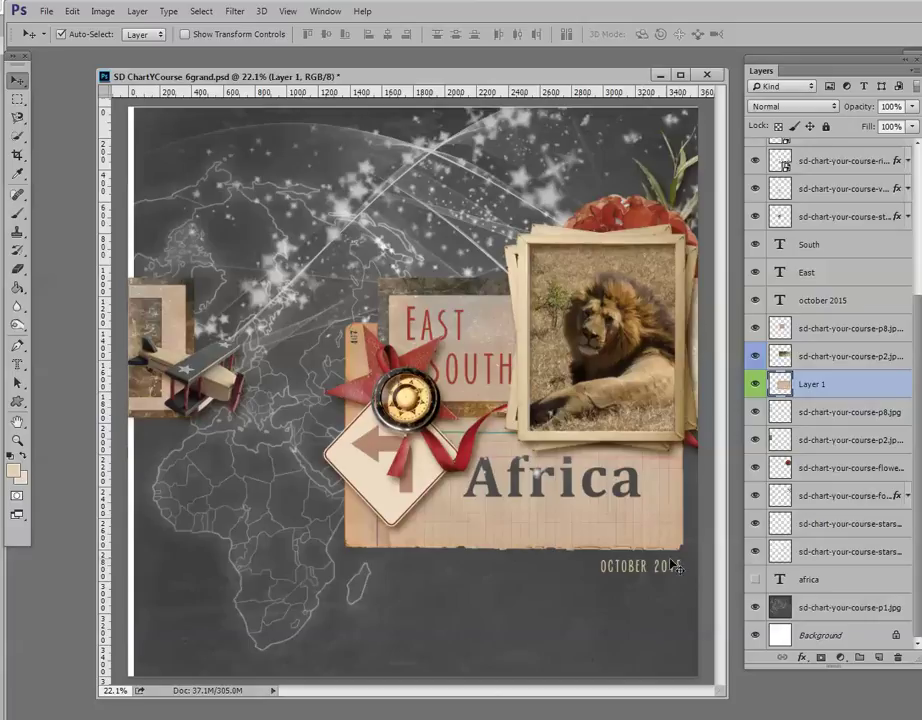
drag(680, 567, 672, 574)
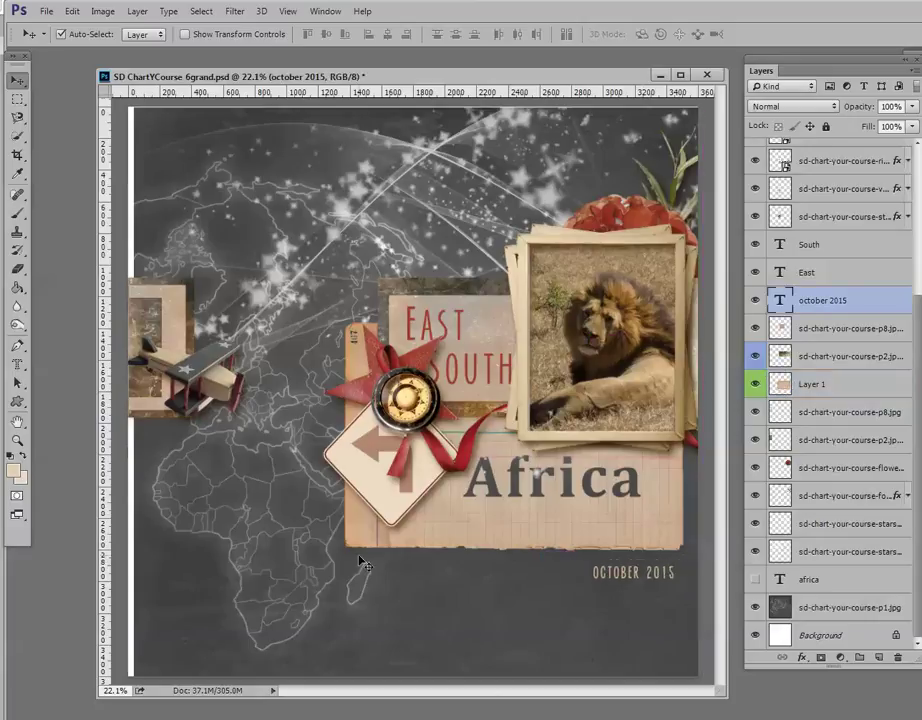